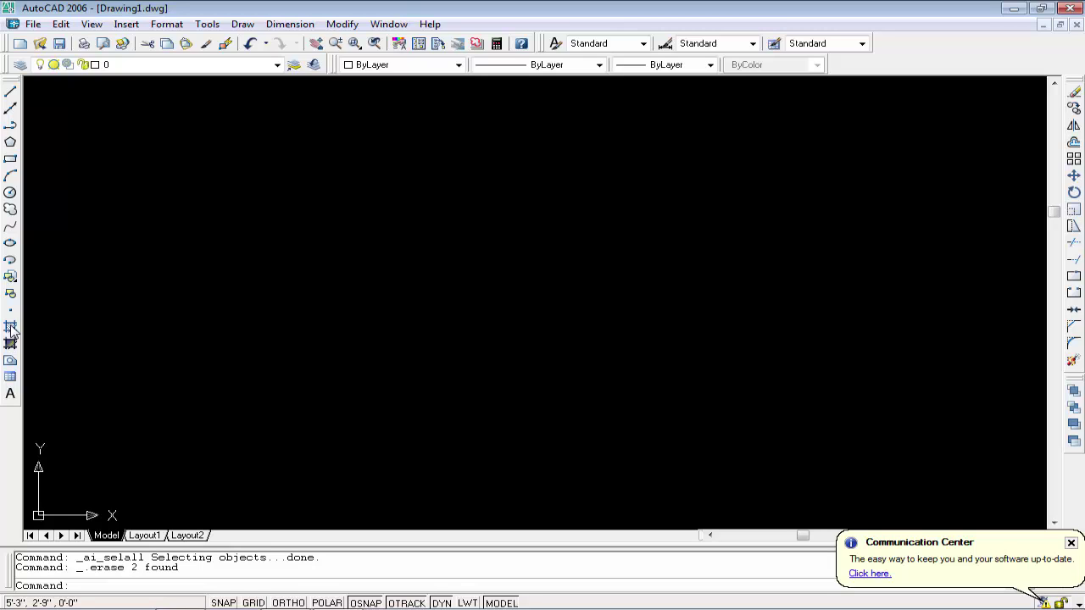
# Dismiss the hatch settings and start a rectangle with its first corner at the upper left
pyautogui.click(10, 327)
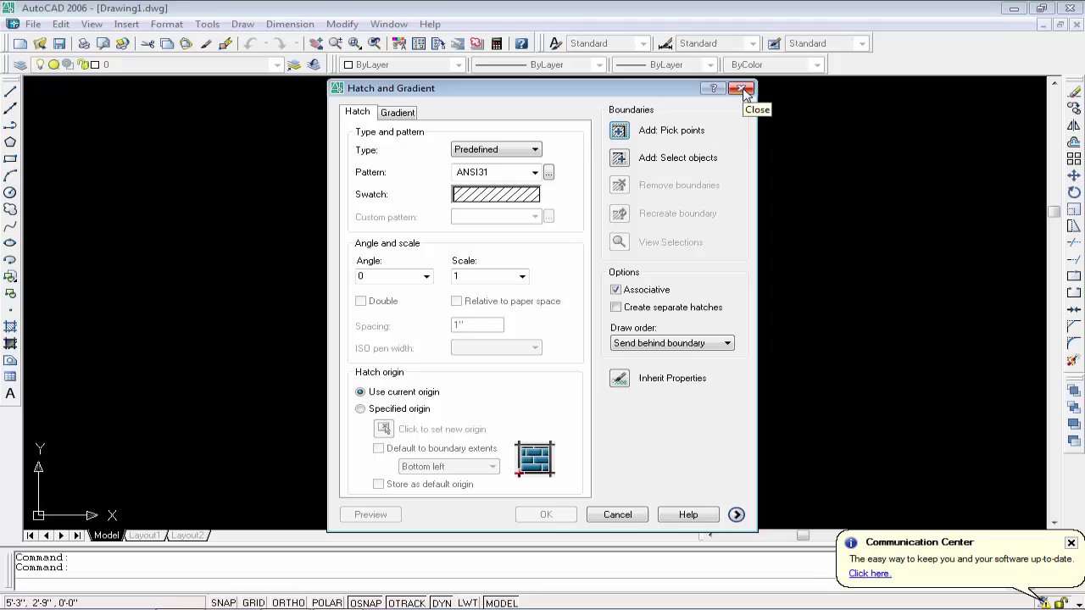
pyautogui.click(742, 89)
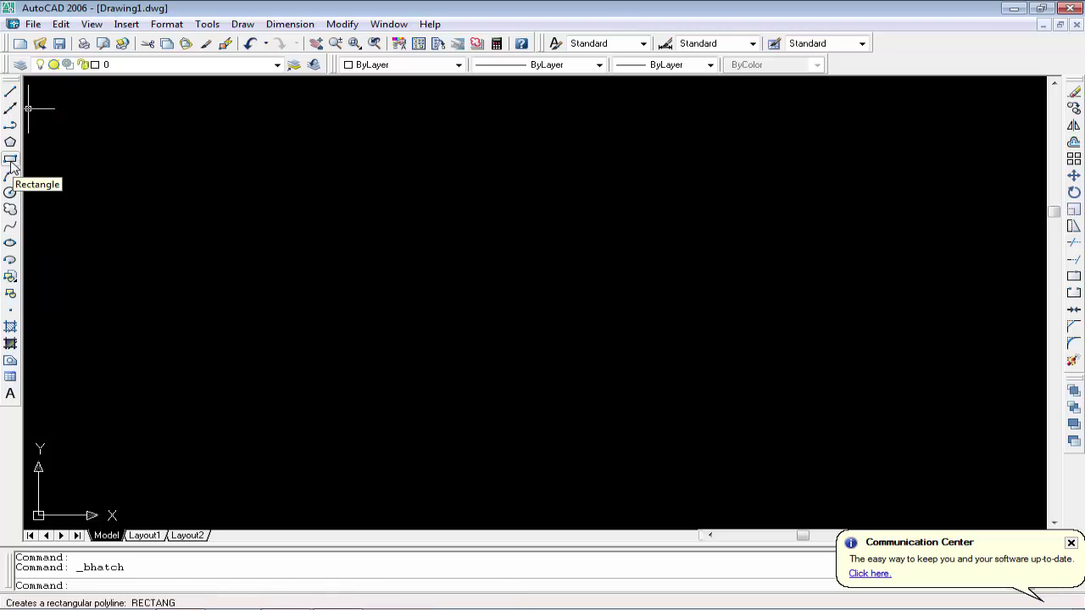
pyautogui.click(11, 167)
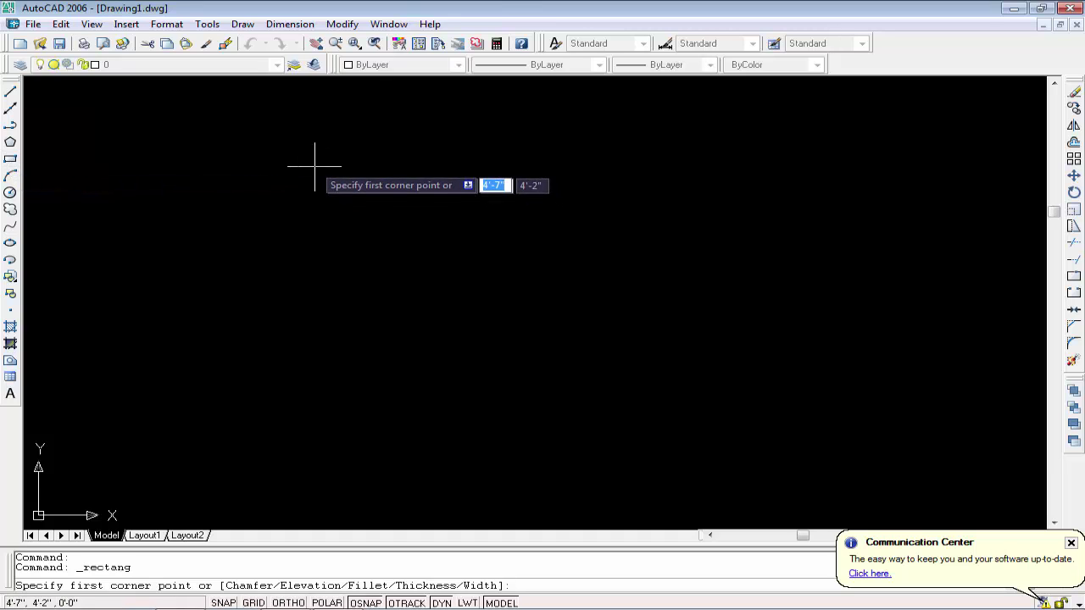
pyautogui.click(270, 145)
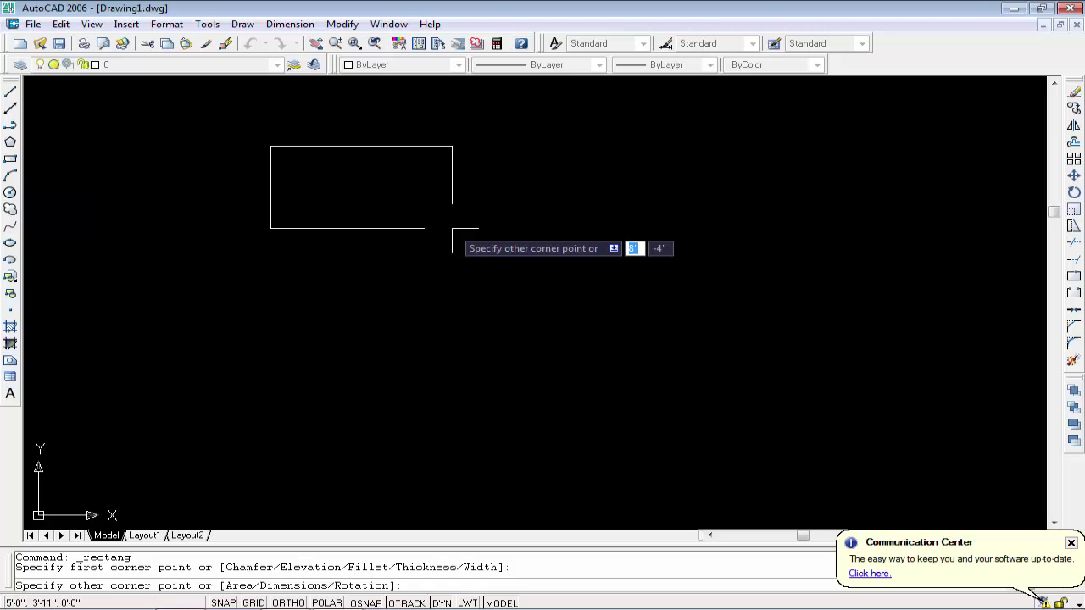
# Enter @5' by 5' as the rectangle's opposite corner
pyautogui.write('@')
pyautogui.write("5'")
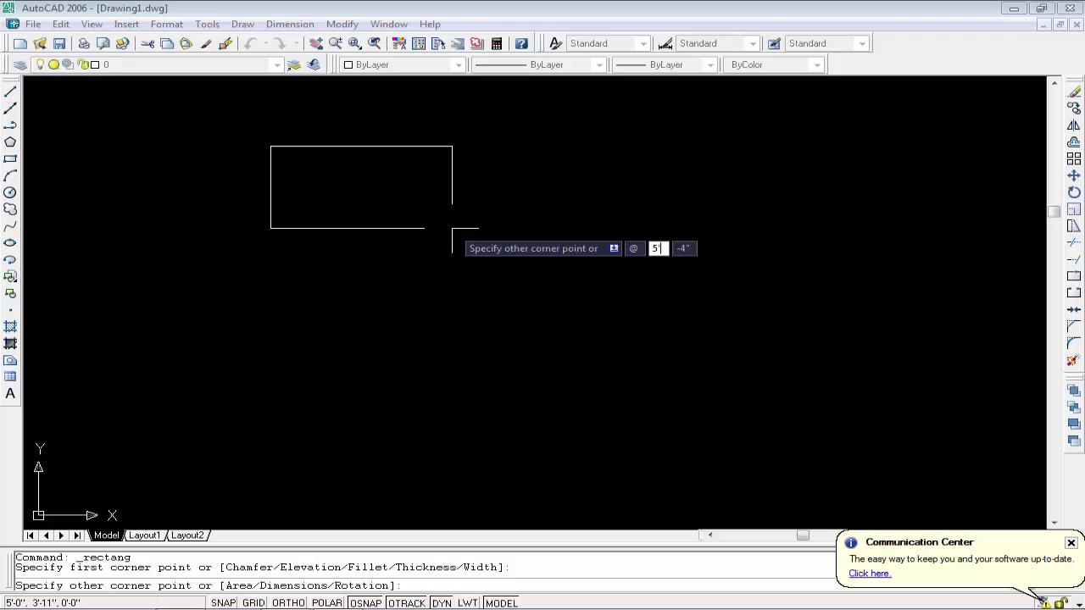
pyautogui.press('Tab')
pyautogui.write('%')
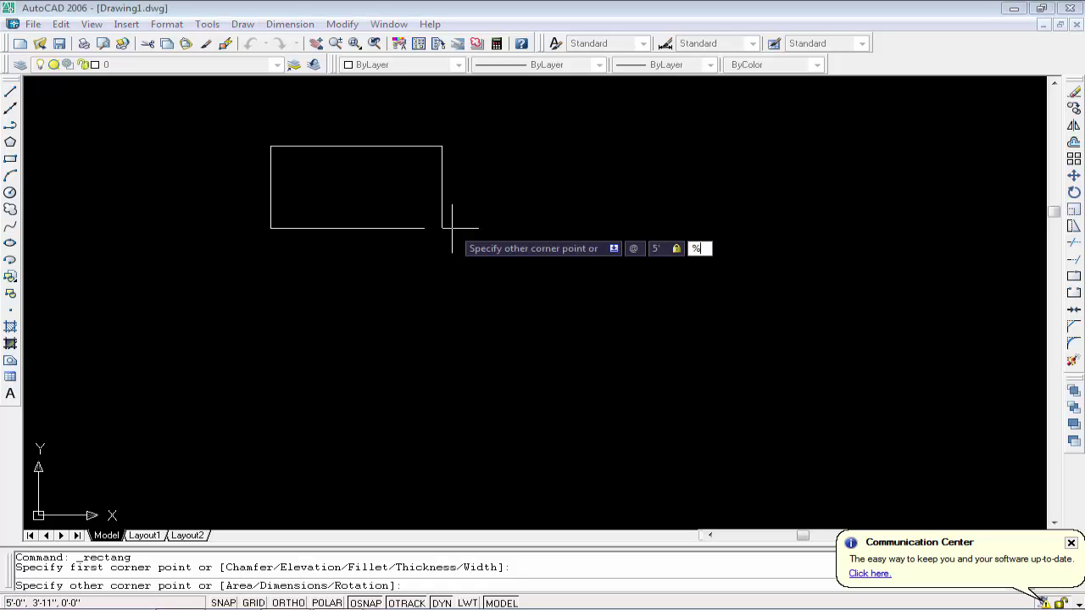
pyautogui.press('BackSpace')
pyautogui.write("5'")
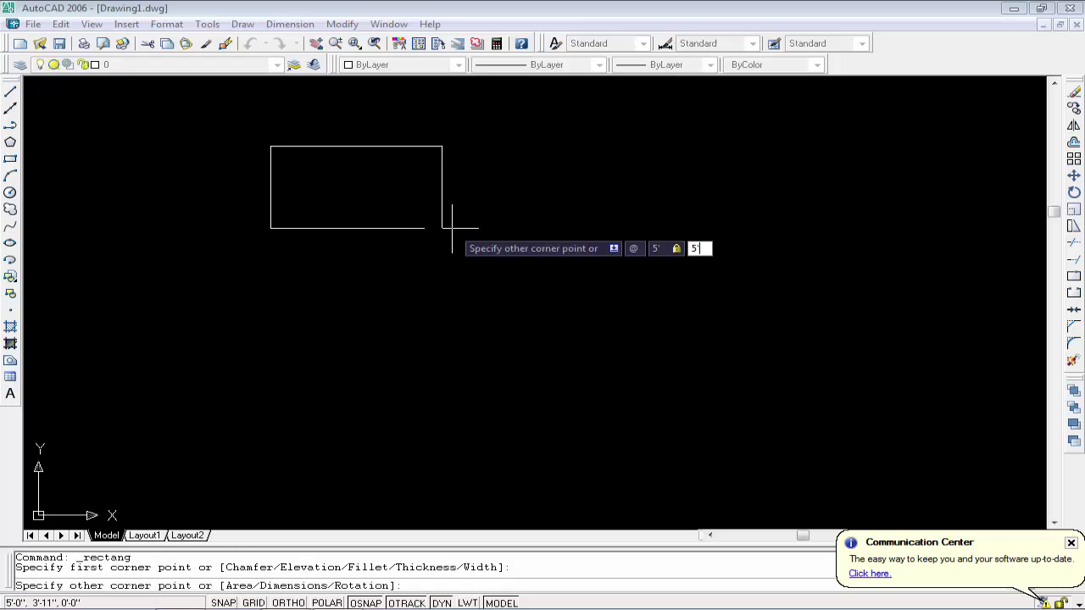
# Finish the 5' by 5' square and zoom out so all of it shows
pyautogui.press('Return')
pyautogui.press('Escape')
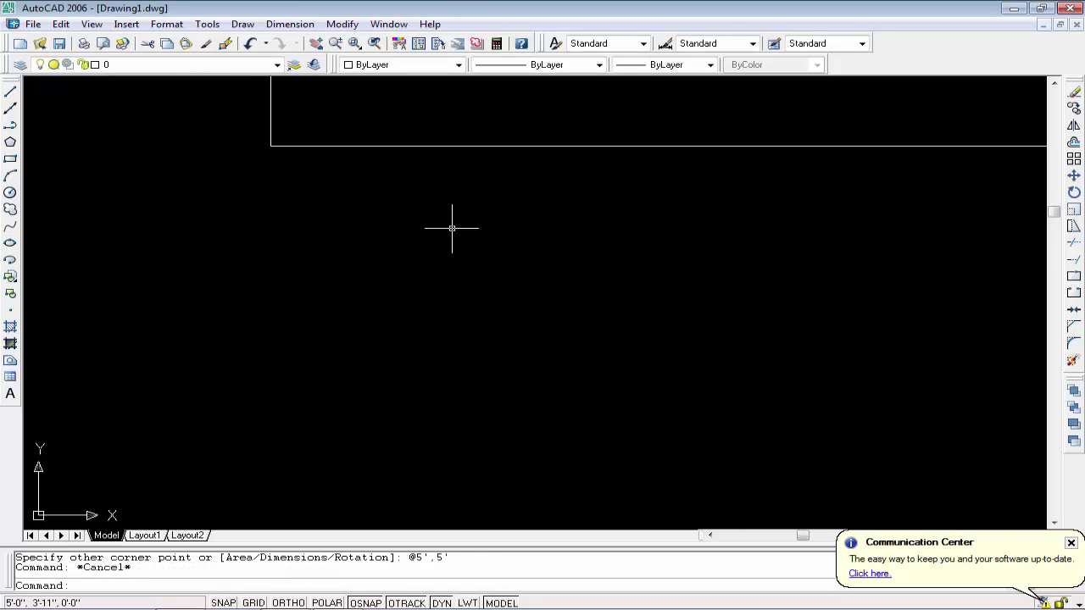
pyautogui.scroll(-3, 451, 228)
pyautogui.moveTo(453, 230); pyautogui.dragTo(320, 342, button='middle')
pyautogui.press('Escape')
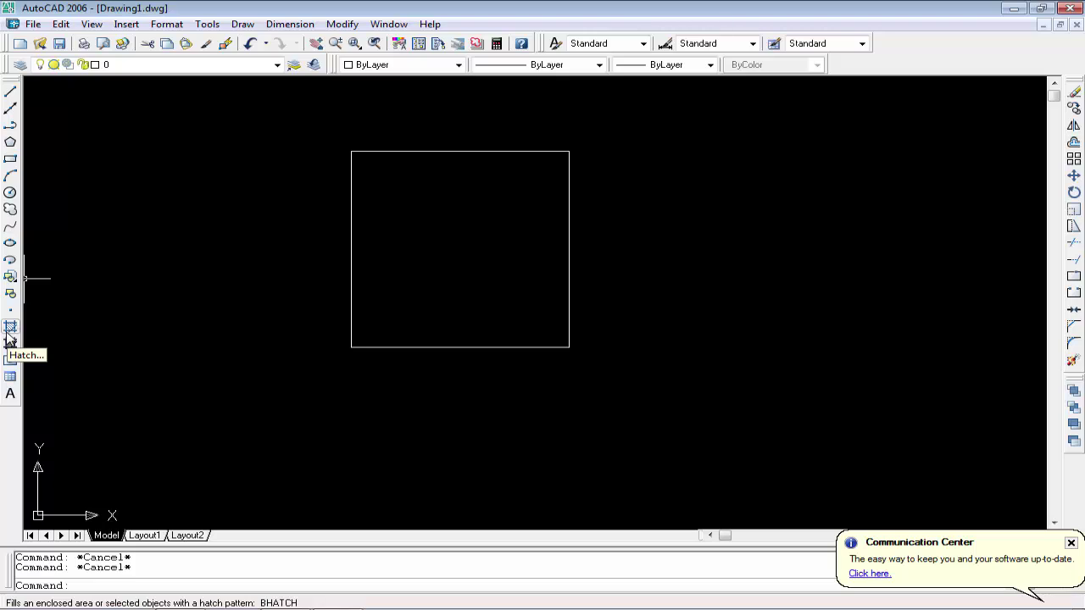
# Run the H hatch command, then dismiss its settings and cancel it
pyautogui.write('h')
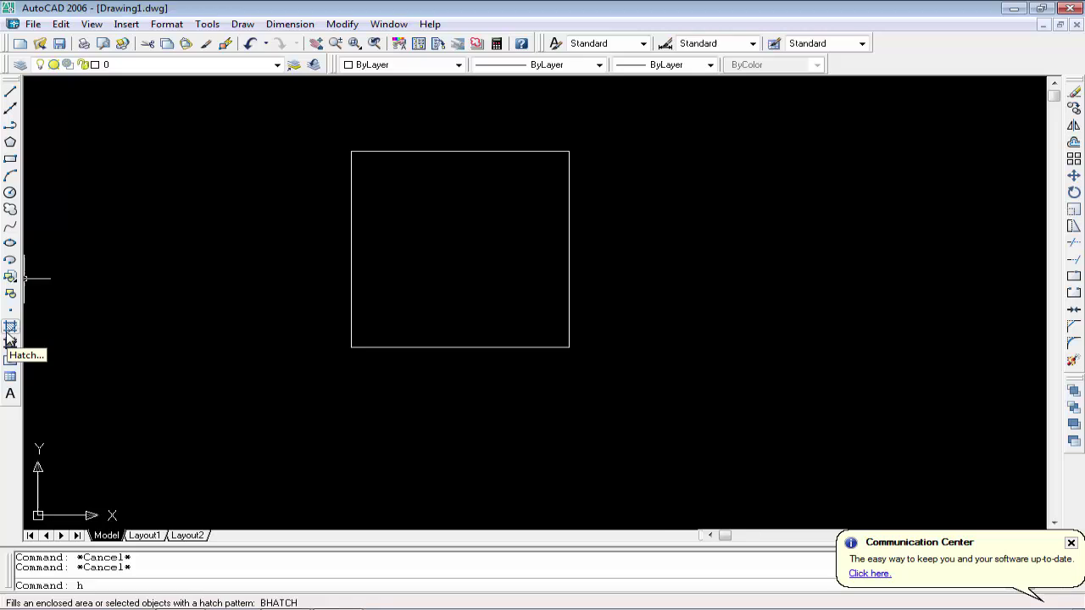
pyautogui.press('Return')
pyautogui.press('Escape')
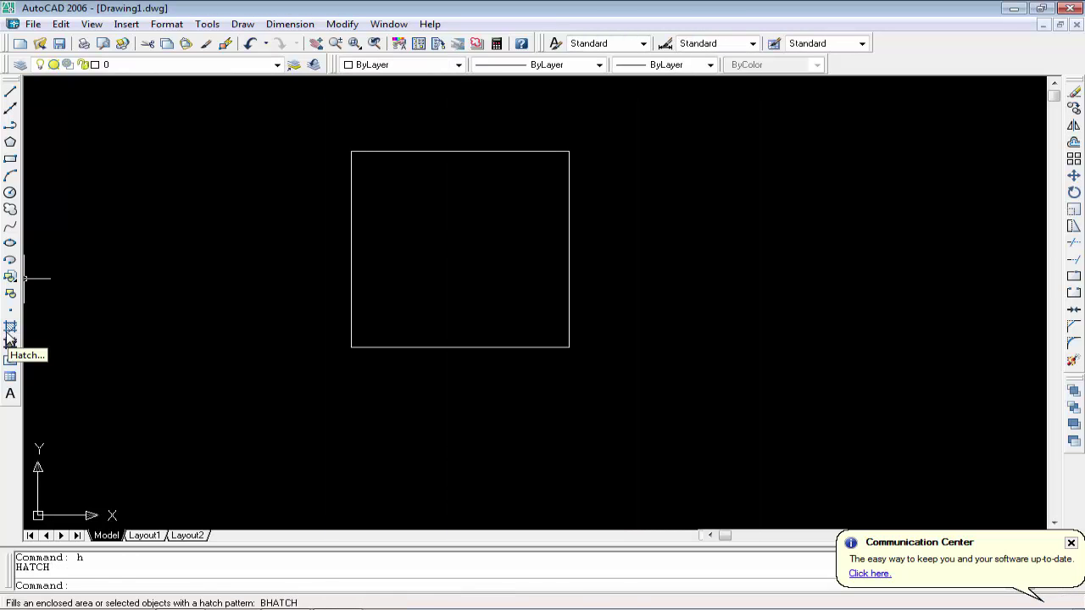
pyautogui.press('Escape')
pyautogui.press('Escape')
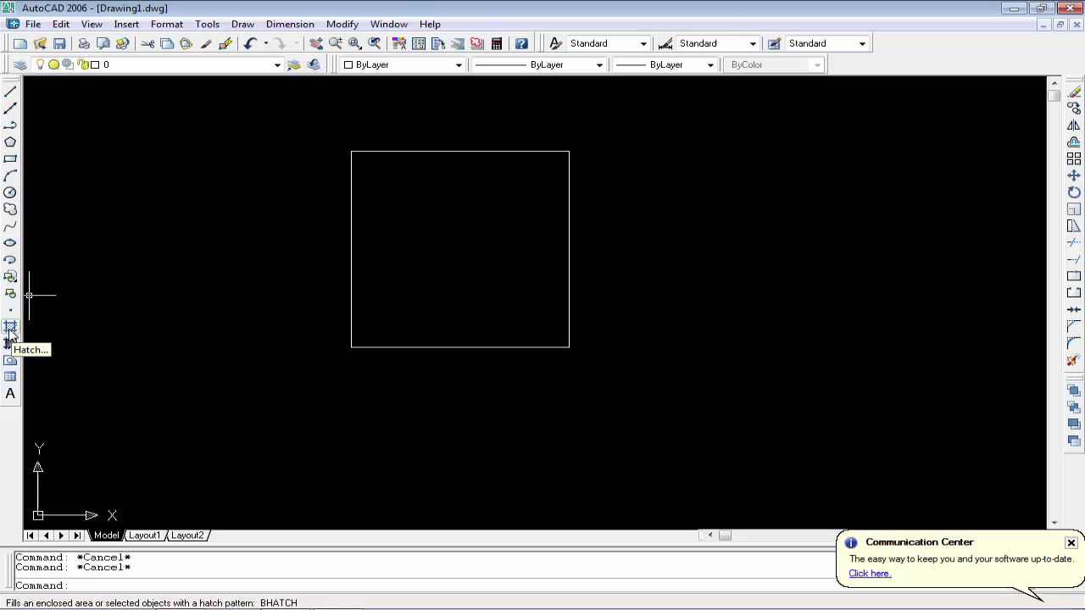
# Open Hatch and Gradient and window-select the square as the ANSI31 hatch boundary
pyautogui.click(11, 329)
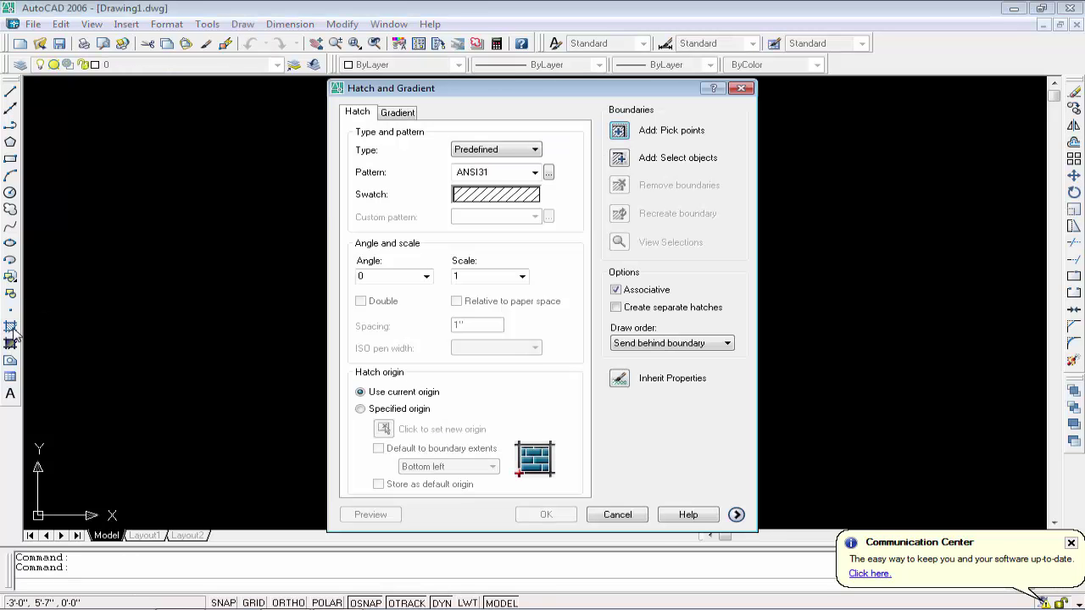
pyautogui.moveTo(459, 92); pyautogui.dragTo(722, 96)
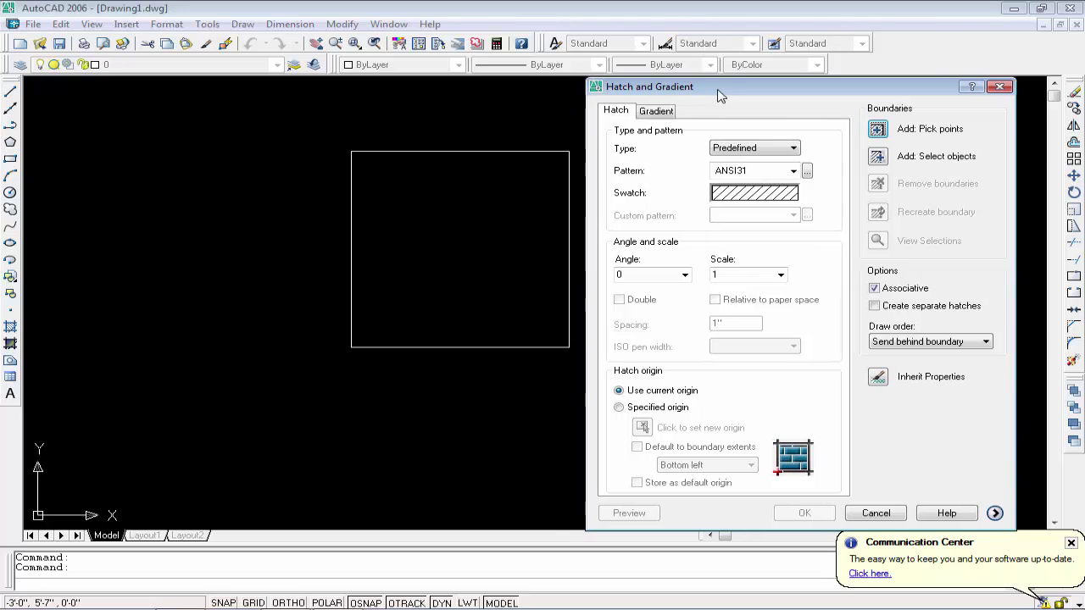
pyautogui.click(879, 159)
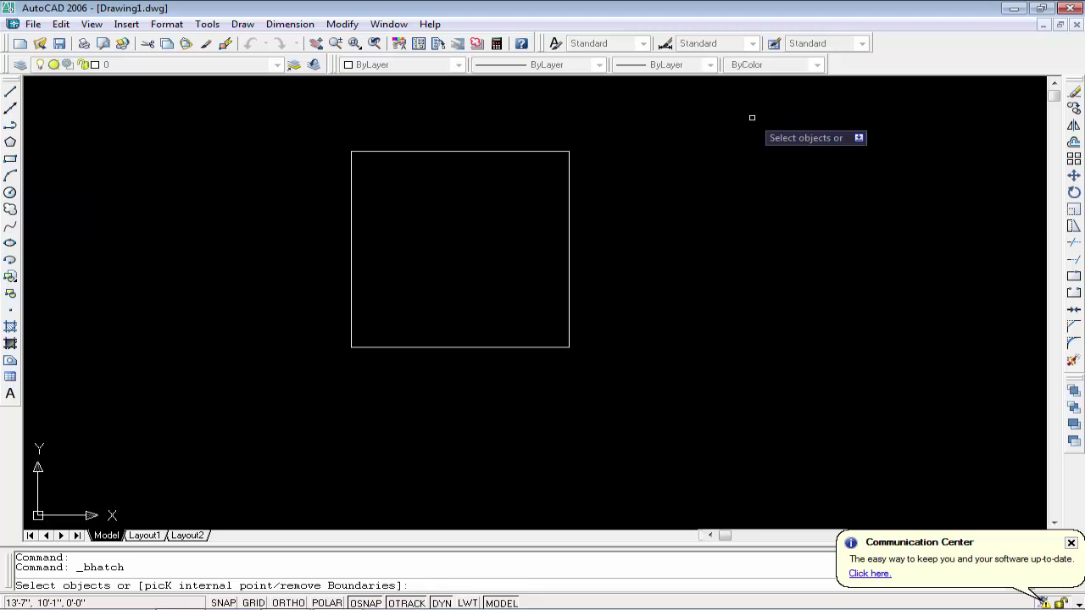
pyautogui.click(732, 110)
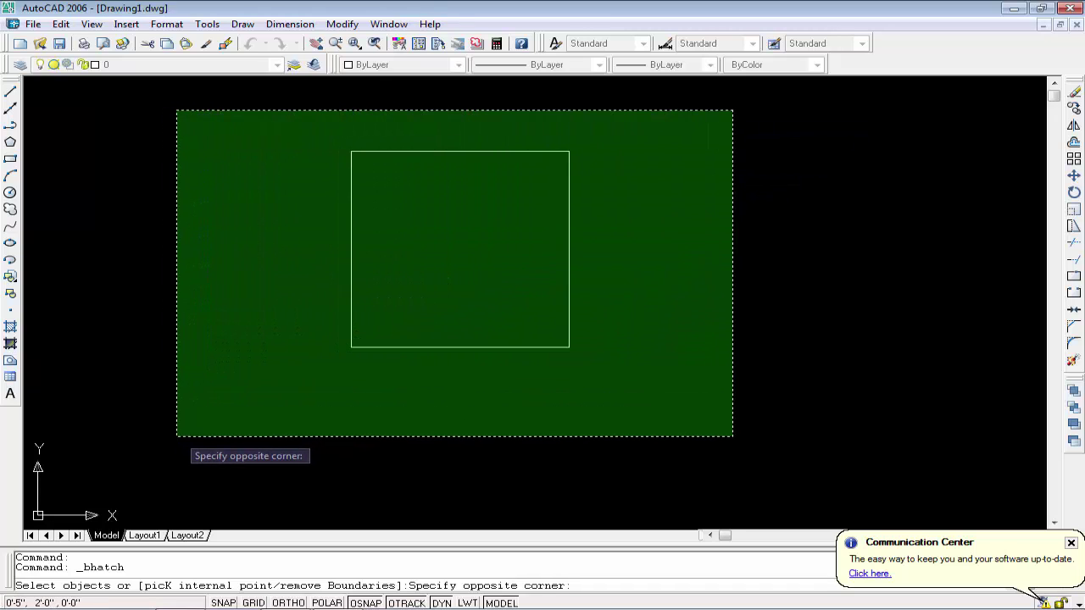
pyautogui.click(209, 398)
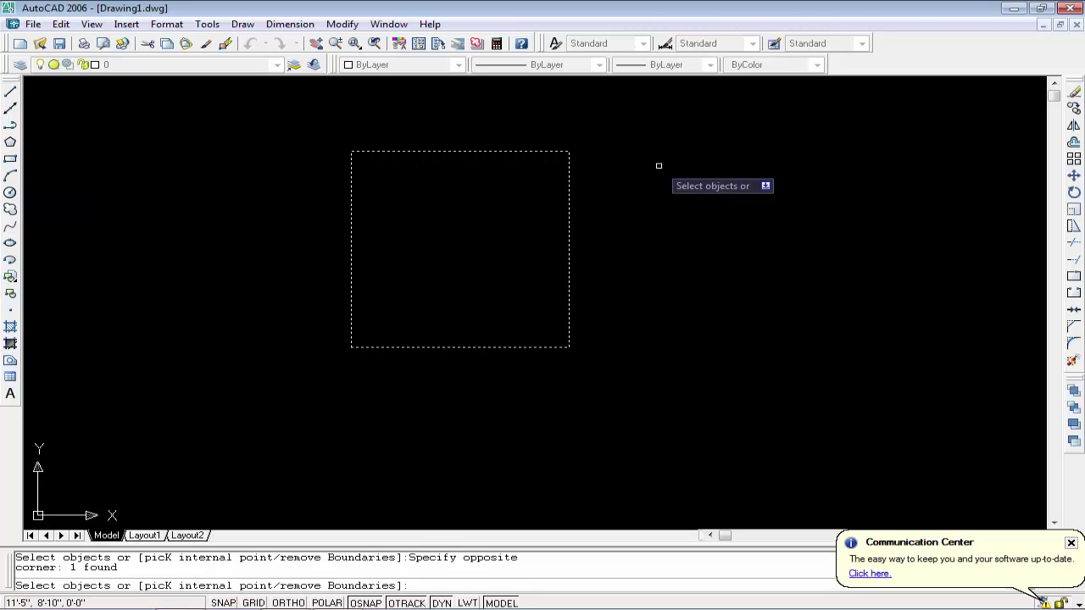
pyautogui.rightClick(642, 184)
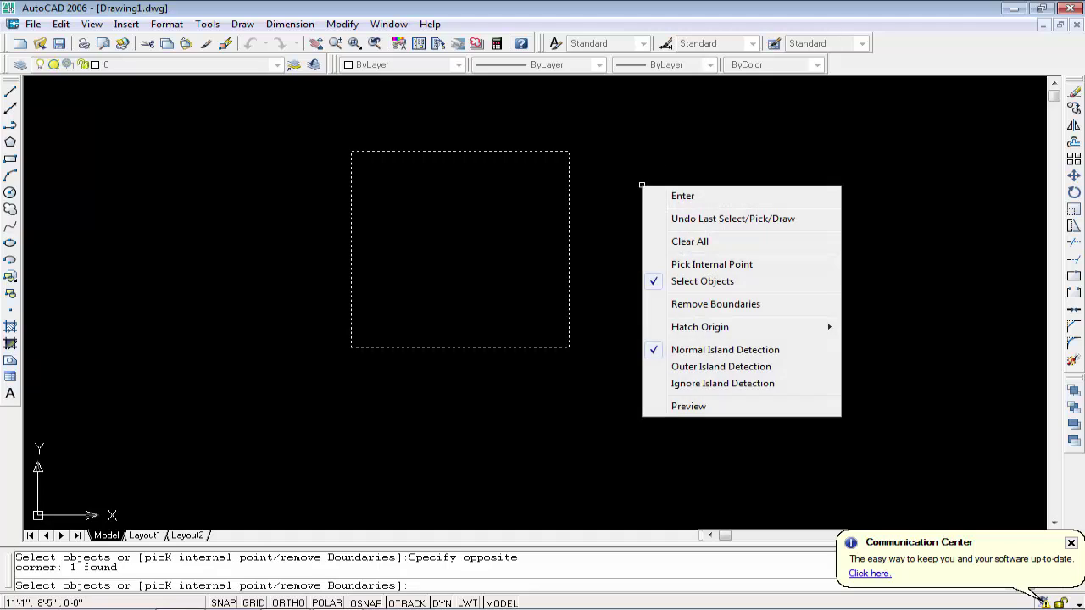
pyautogui.click(680, 200)
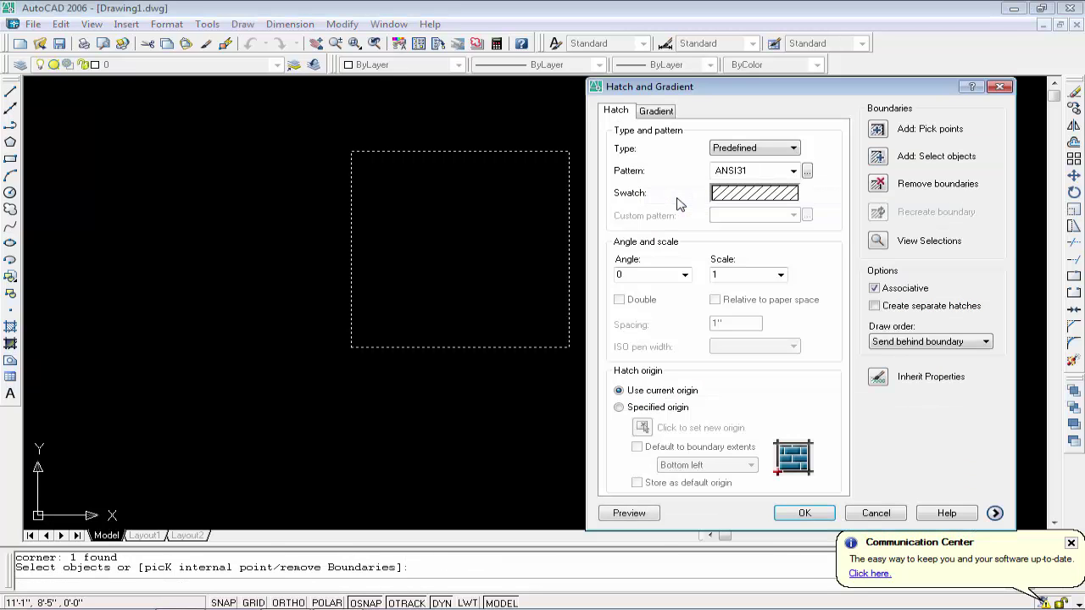
# Pick a point inside the square as the boundary and return to the dialog
pyautogui.click(877, 131)
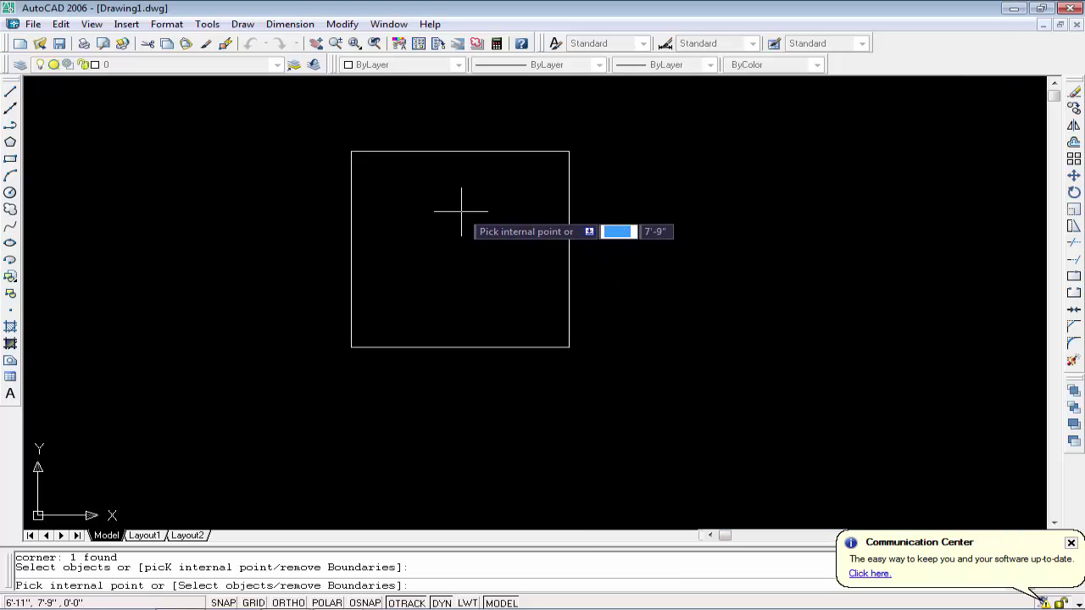
pyautogui.click(405, 223)
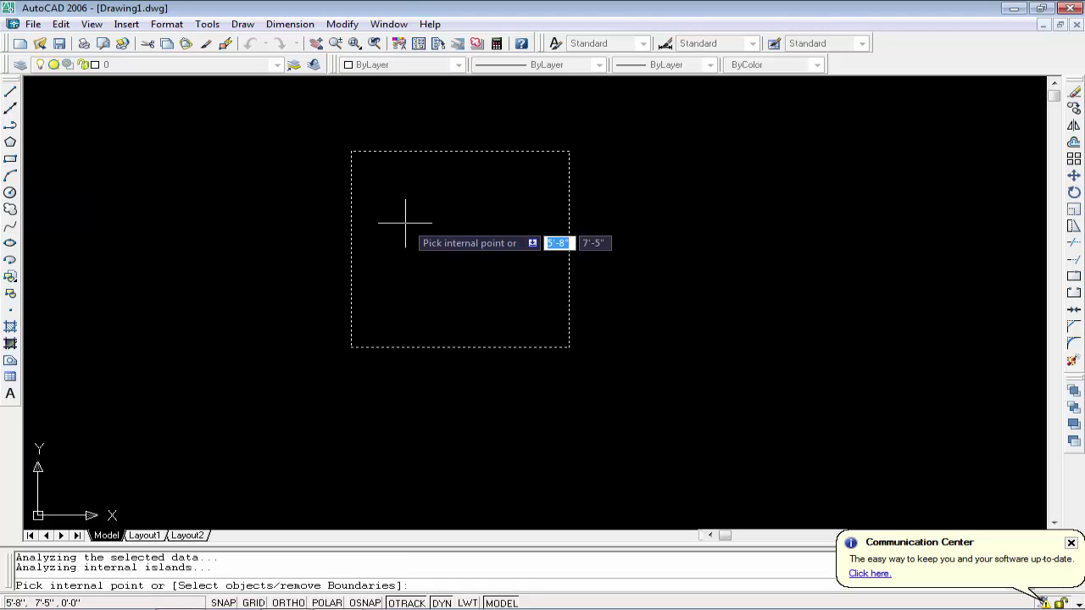
pyautogui.rightClick(405, 223)
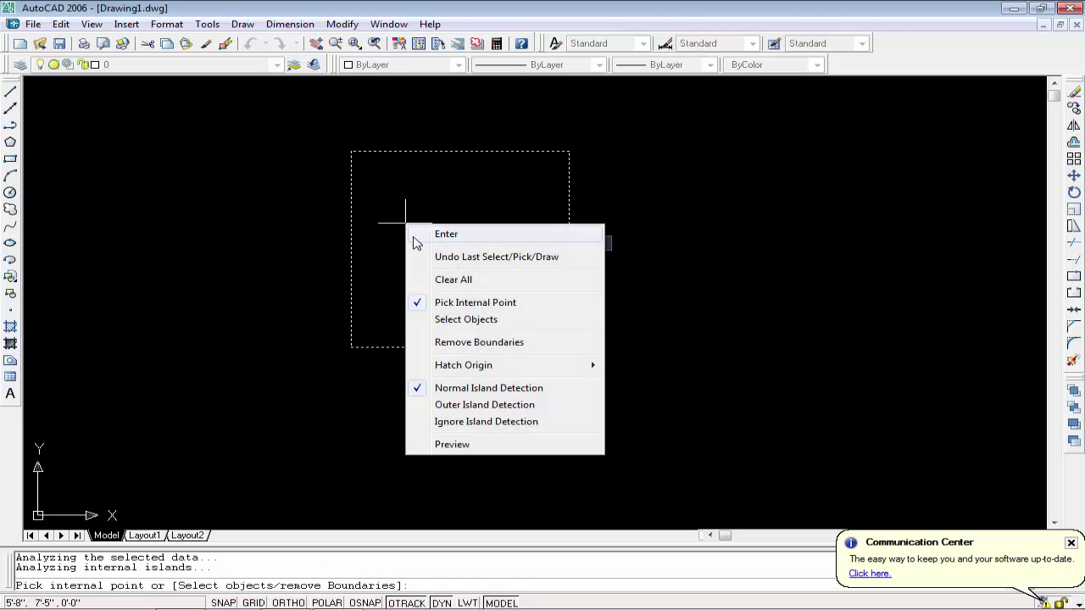
pyautogui.click(465, 237)
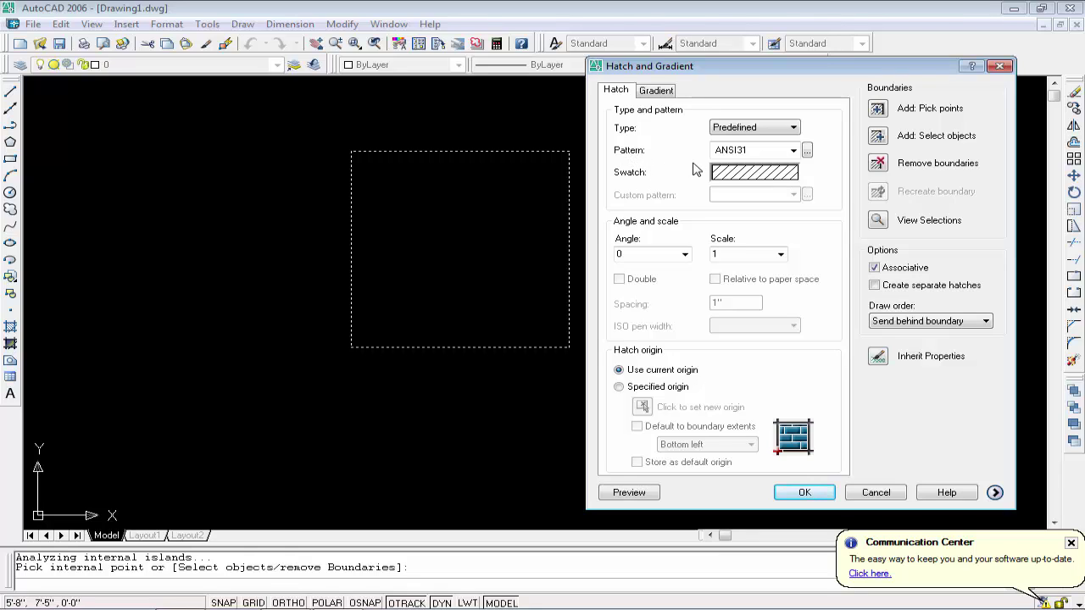
# Try the AR-BRELM, BRSTONE, HOUND, NET and ISO03W100 hatch patterns
pyautogui.click(750, 150)
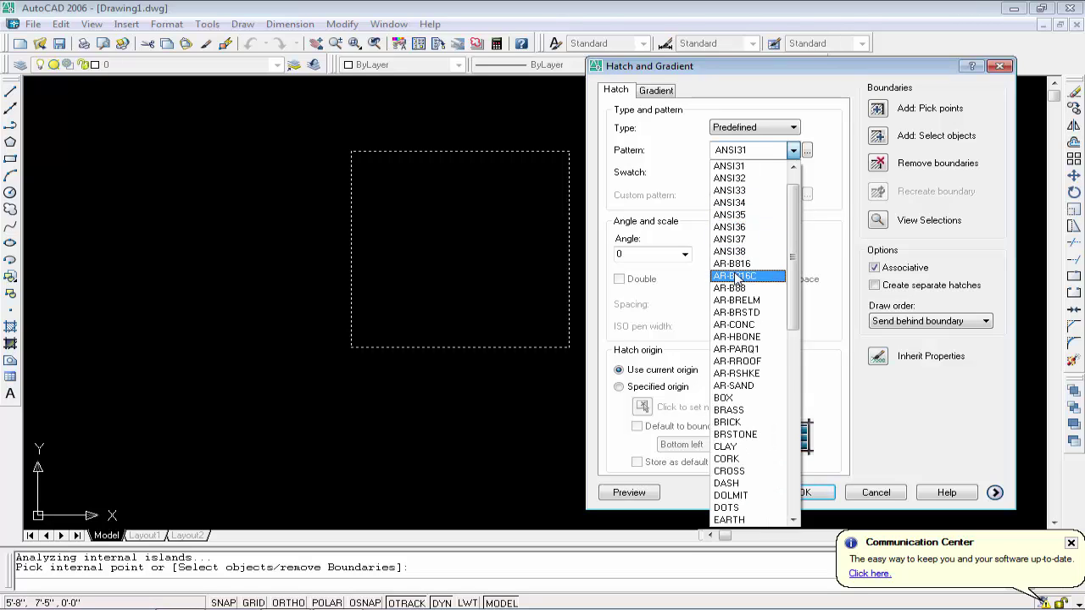
pyautogui.click(737, 300)
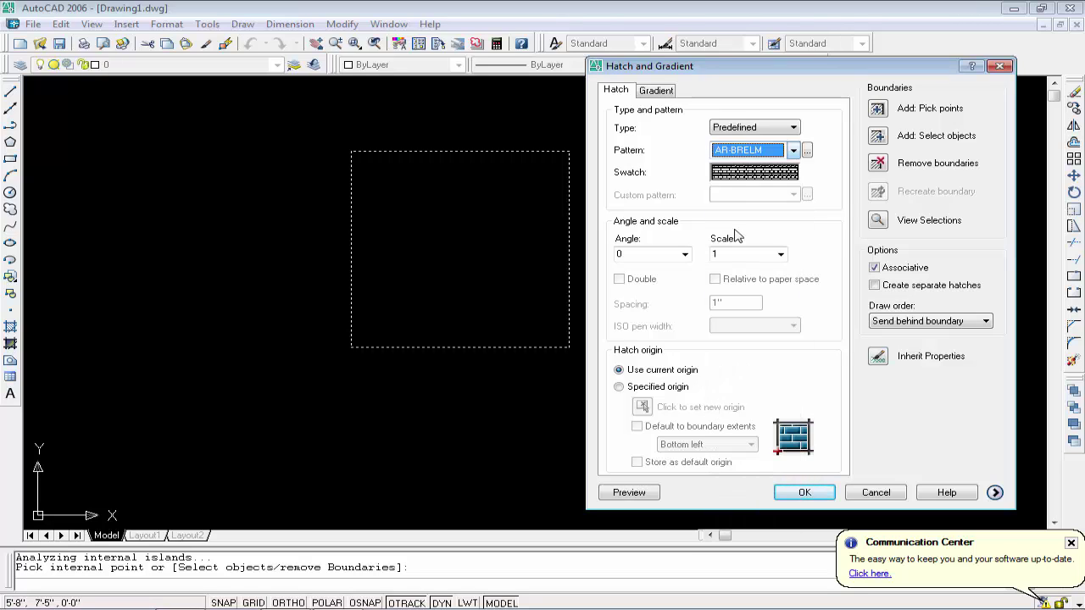
pyautogui.click(762, 150)
pyautogui.click(746, 305)
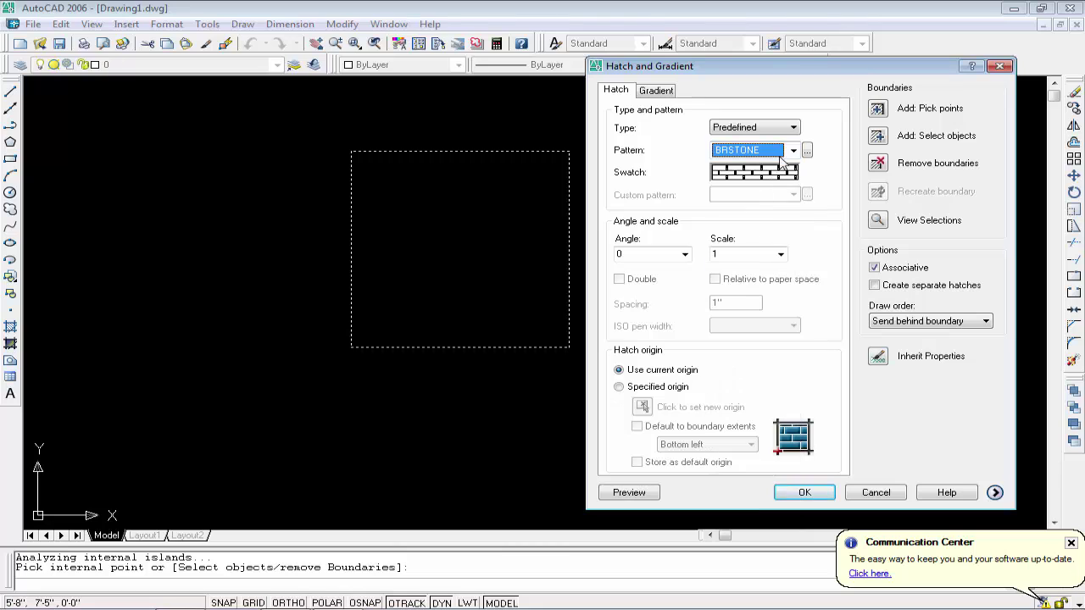
pyautogui.click(794, 150)
pyautogui.click(746, 347)
pyautogui.click(795, 150)
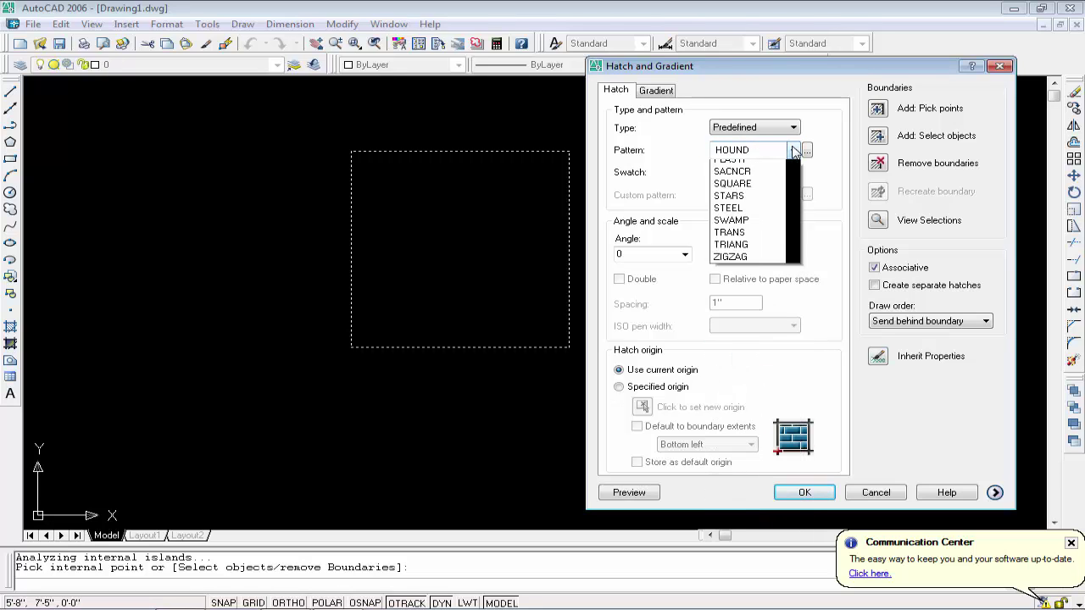
pyautogui.click(771, 388)
pyautogui.click(794, 150)
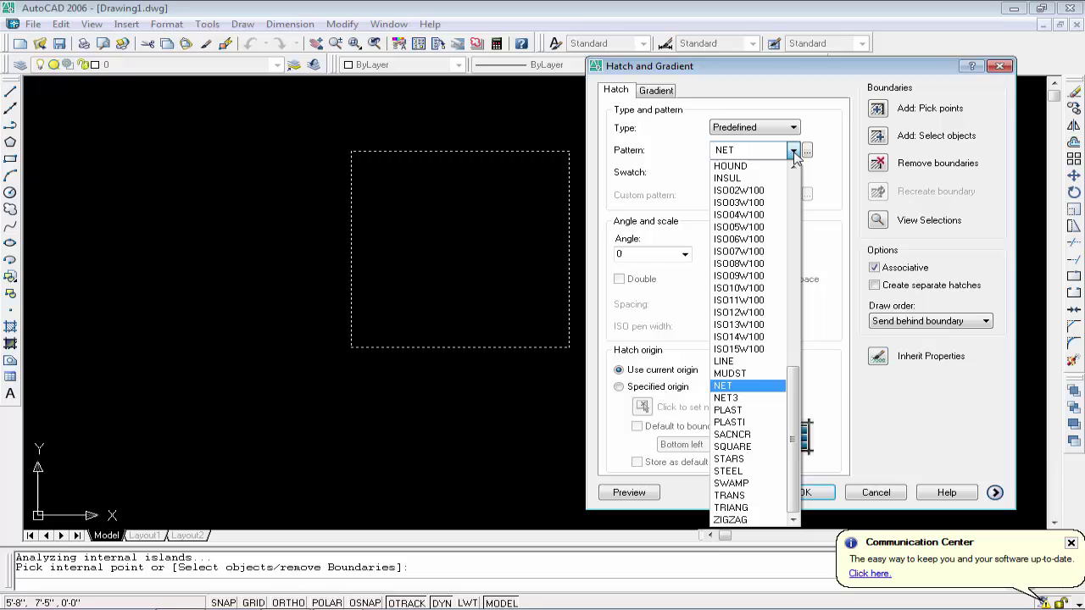
pyautogui.click(766, 203)
# Try INSUL and GRASS, settle on ESCHER, and bring up the hatch pattern palette
pyautogui.click(794, 150)
pyautogui.click(763, 168)
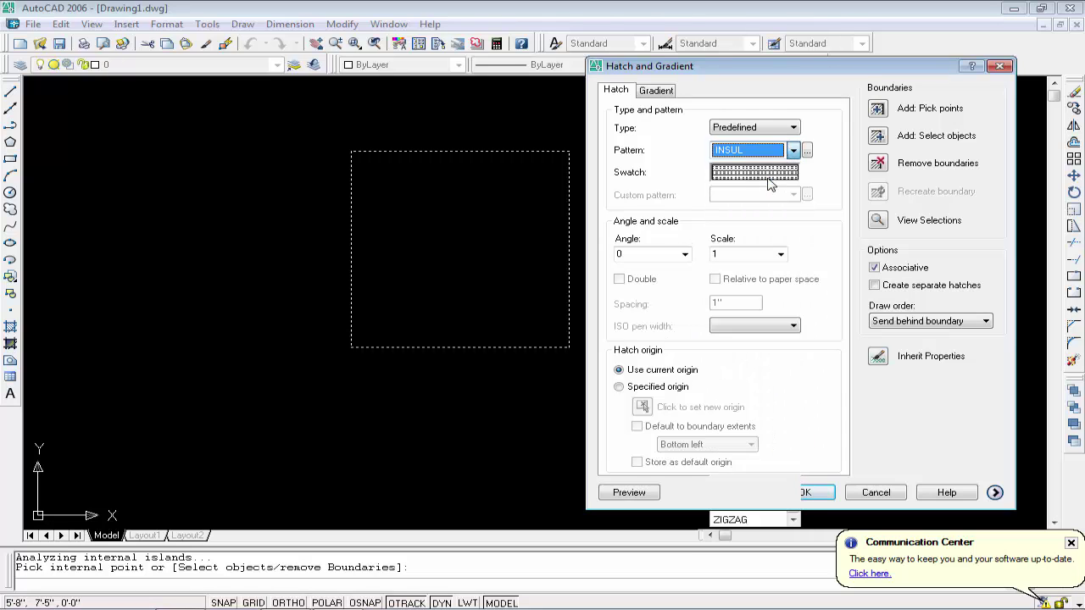
pyautogui.click(798, 150)
pyautogui.scroll(2, 771, 174)
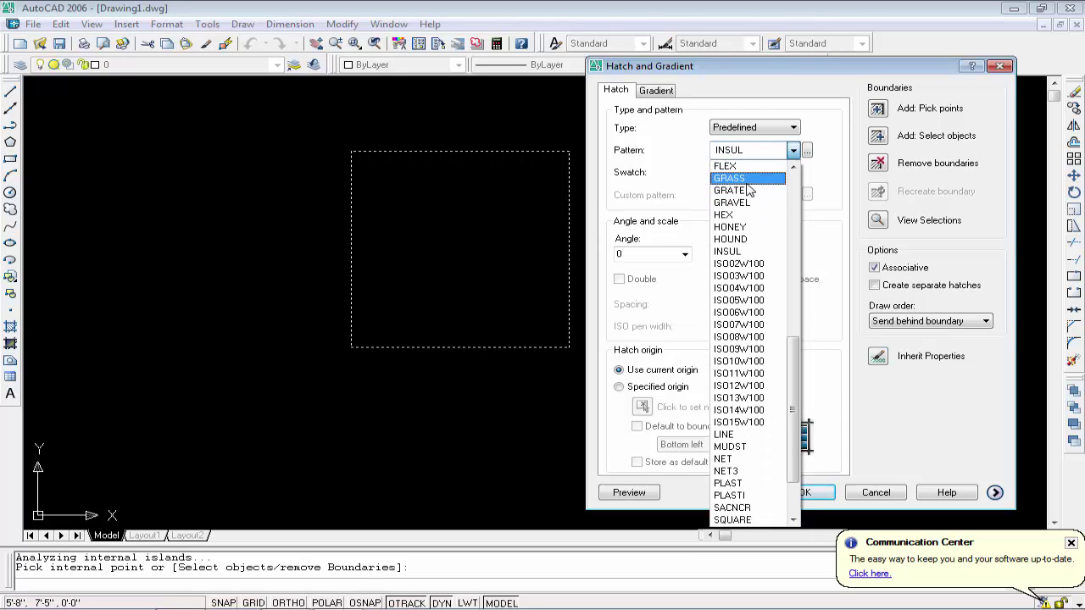
pyautogui.click(781, 170)
pyautogui.click(794, 150)
pyautogui.scroll(2, 750, 212)
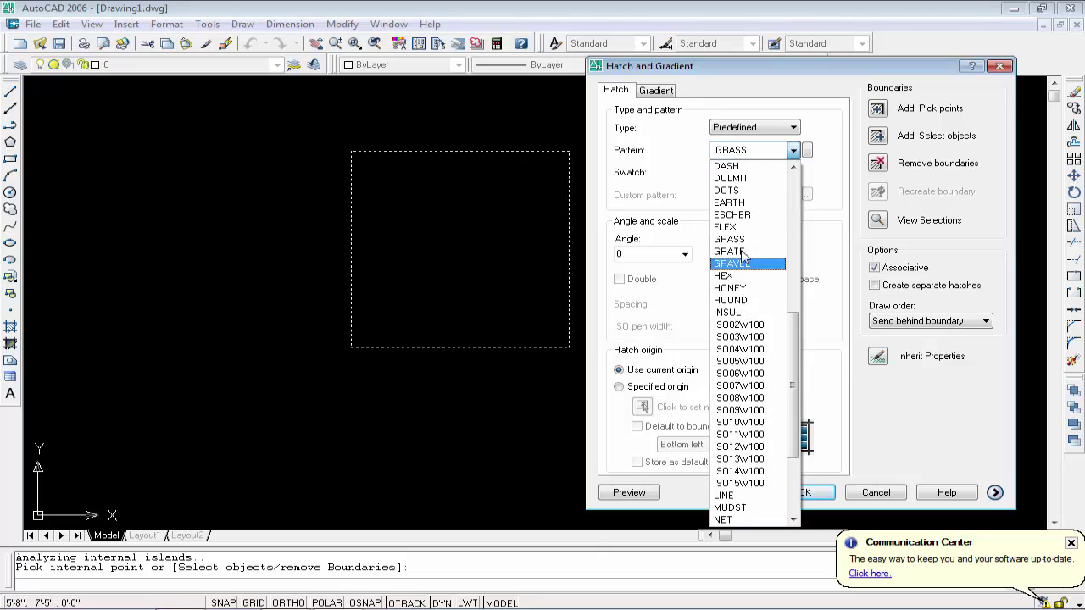
pyautogui.click(739, 217)
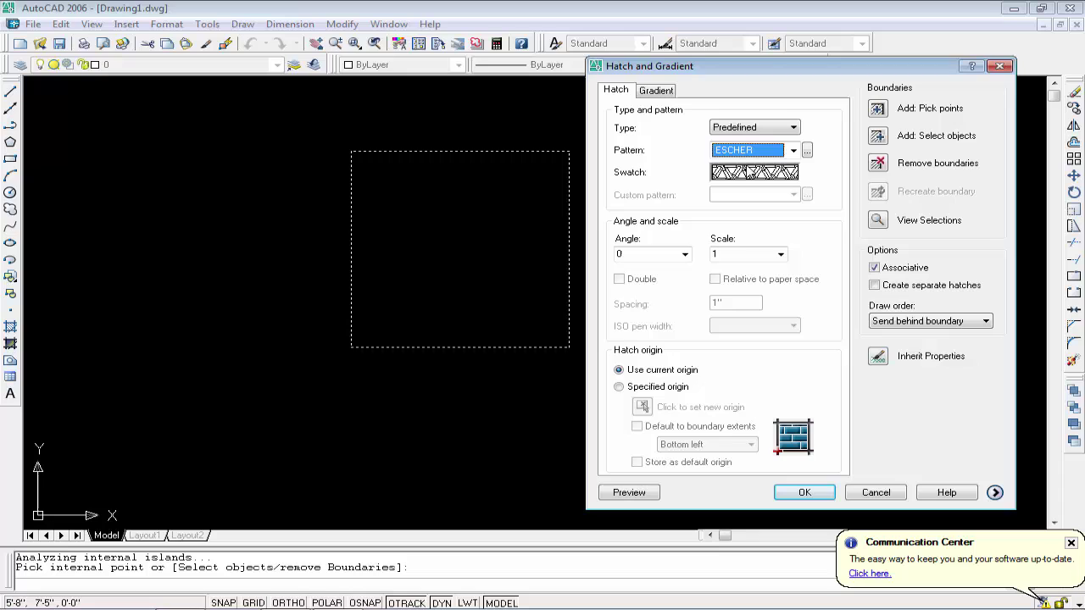
pyautogui.click(752, 173)
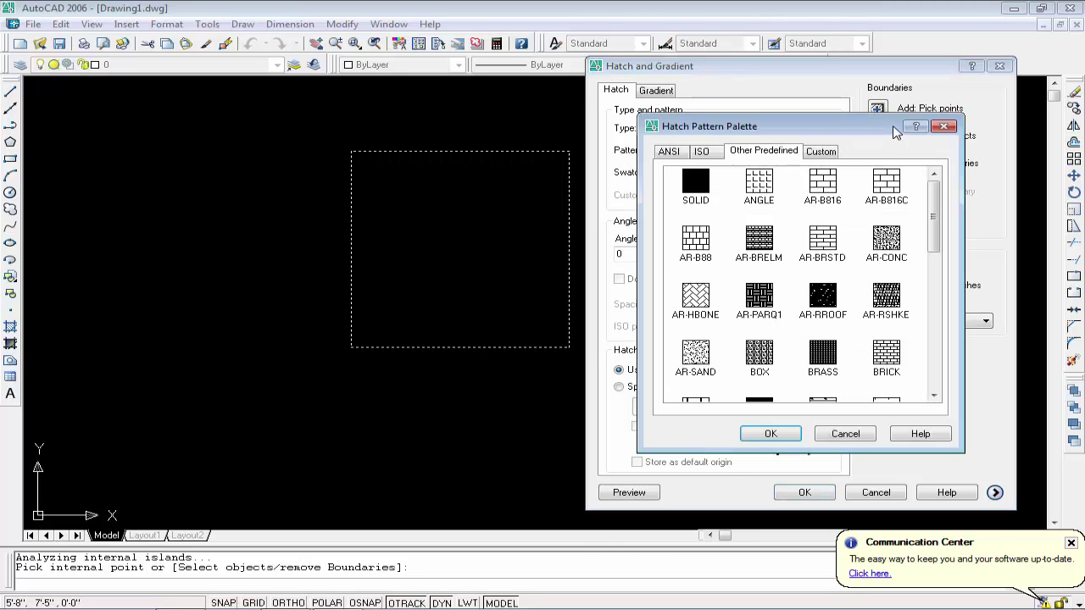
pyautogui.click(943, 126)
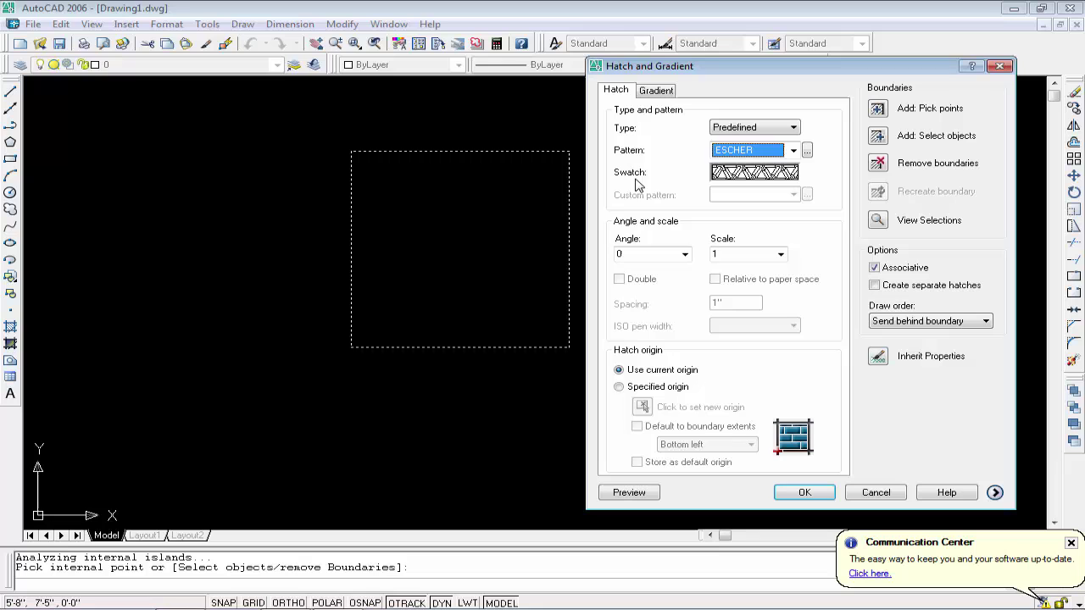
pyautogui.click(756, 180)
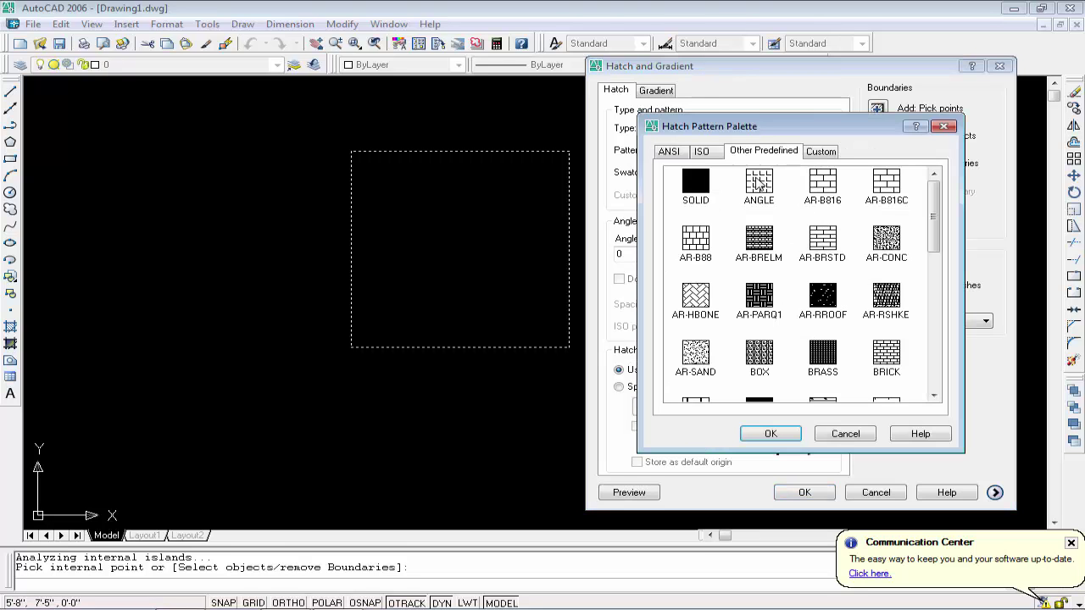
pyautogui.moveTo(738, 127); pyautogui.dragTo(710, 73)
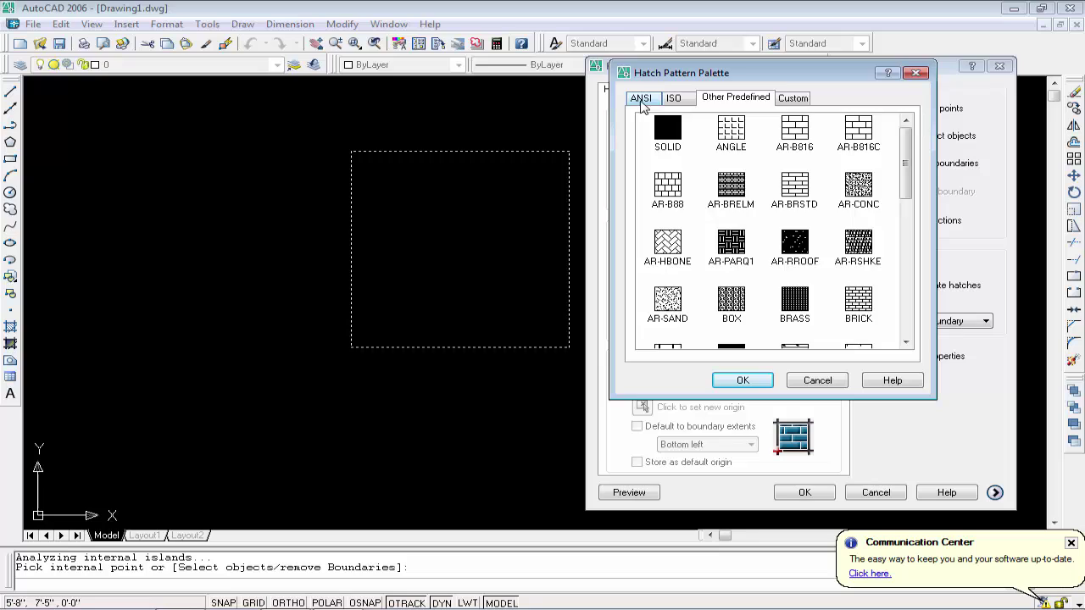
pyautogui.click(641, 99)
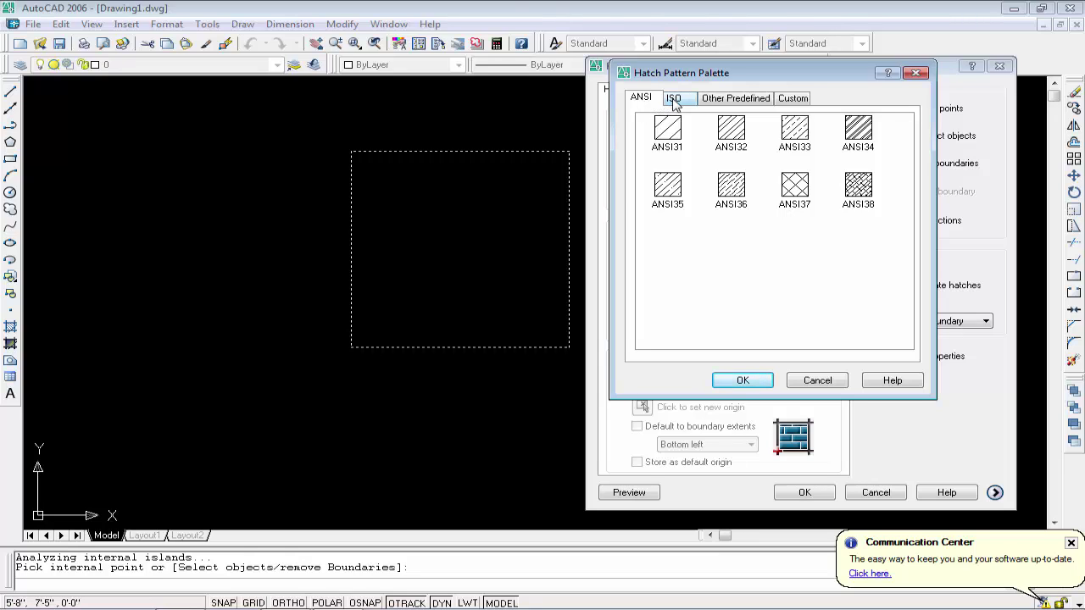
pyautogui.click(675, 100)
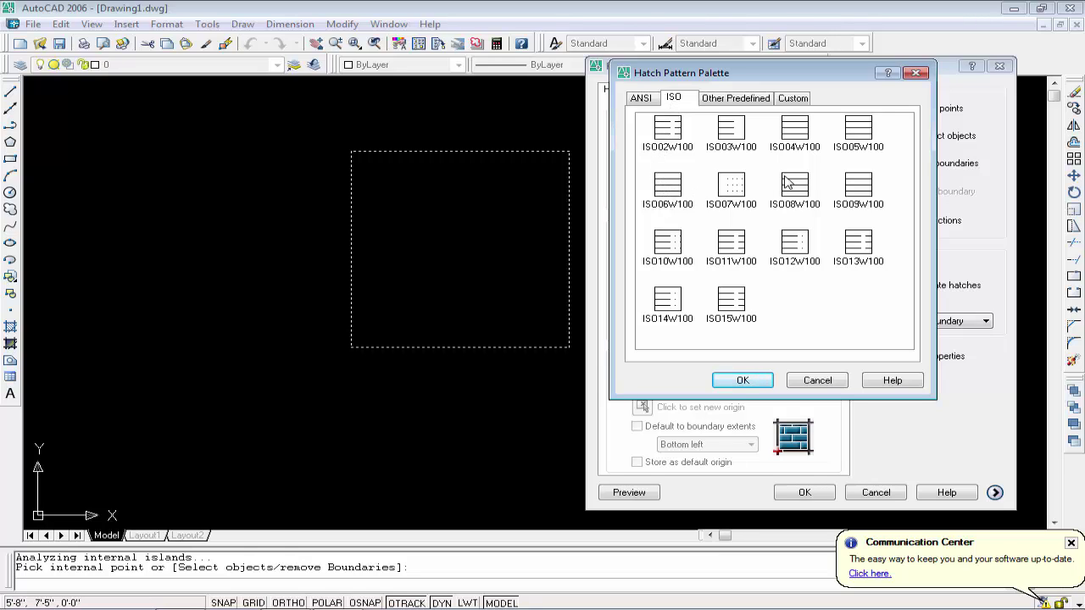
pyautogui.click(712, 99)
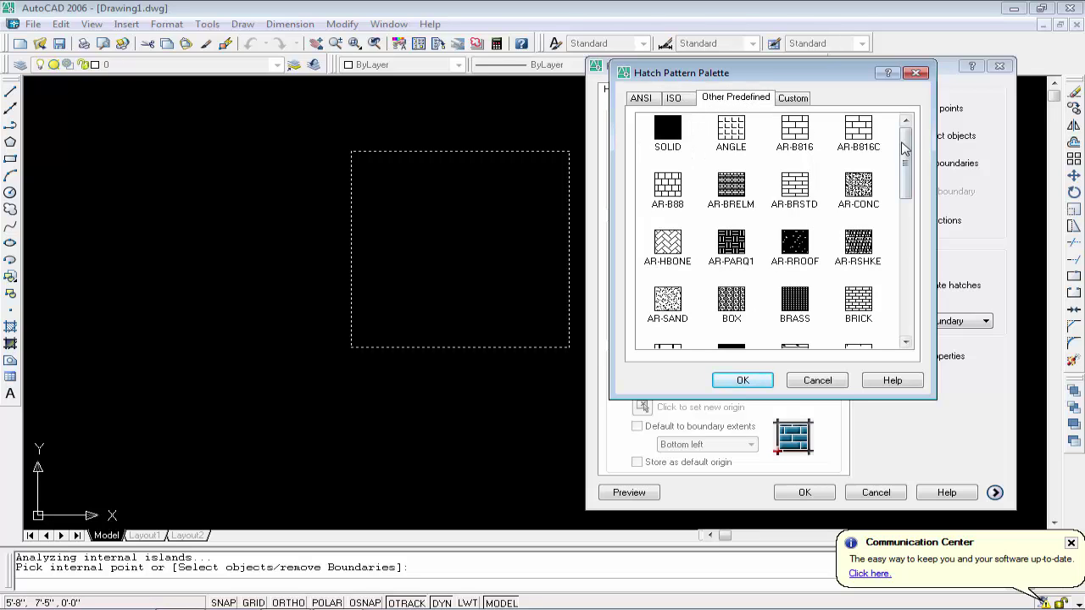
pyautogui.moveTo(904, 154)
pyautogui.mouseDown()
pyautogui.moveTo(900, 267)
pyautogui.moveTo(902, 151)
pyautogui.mouseUp()
pyautogui.click(799, 100)
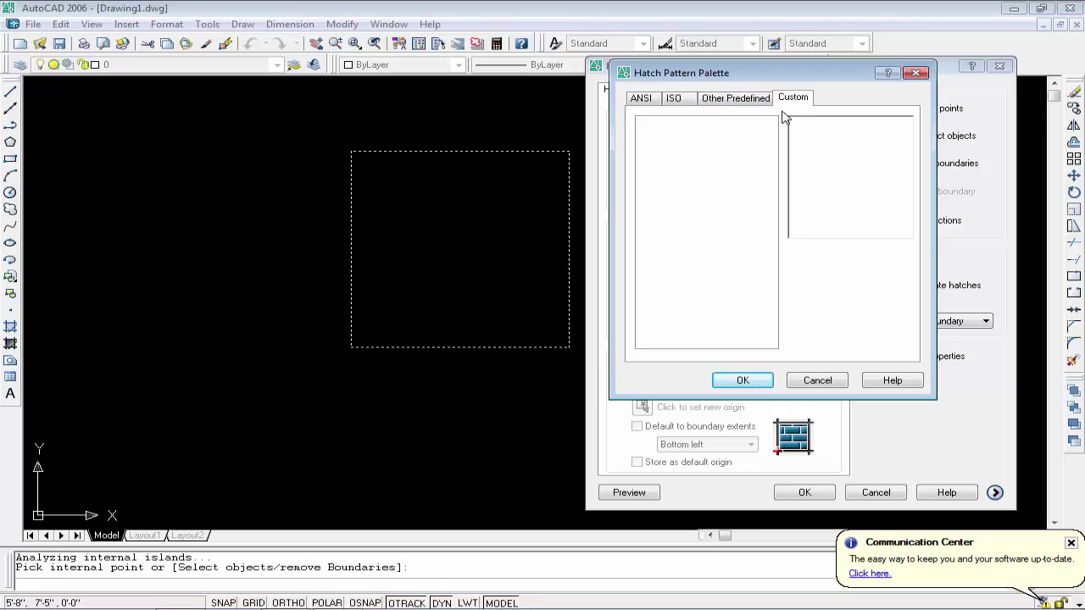
pyautogui.click(739, 99)
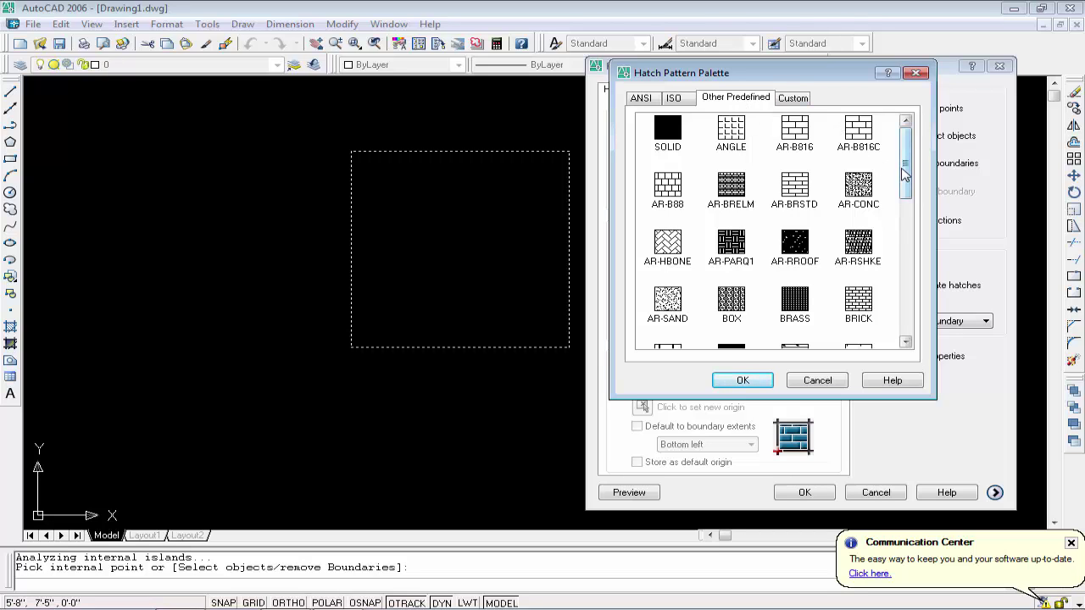
# Choose ANGLE among the palette's Other Predefined patterns and confirm with OK
pyautogui.moveTo(905, 175); pyautogui.dragTo(903, 271)
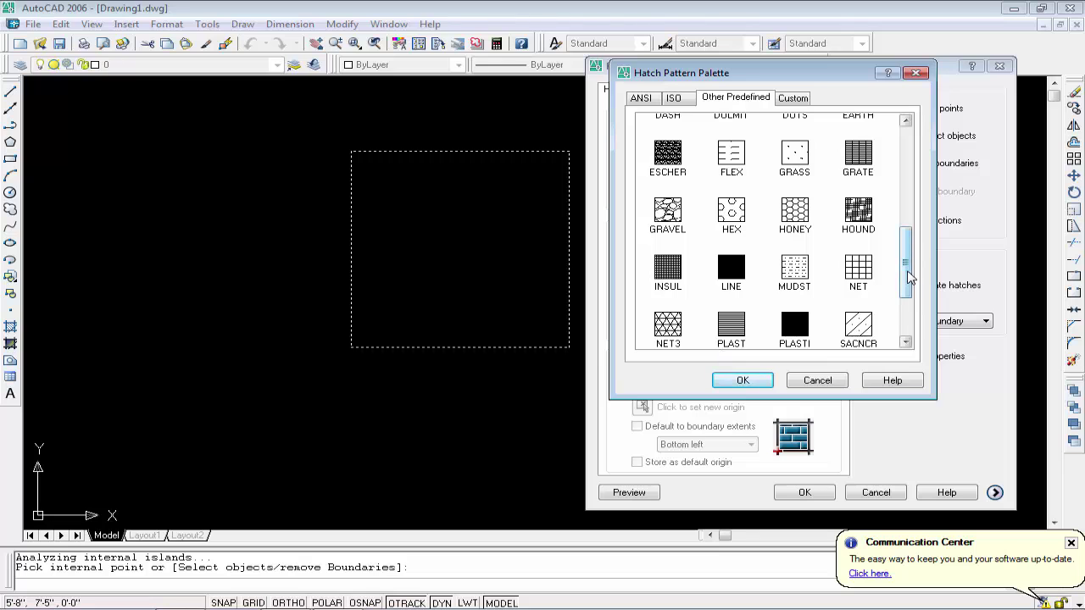
pyautogui.moveTo(910, 275); pyautogui.dragTo(883, 176)
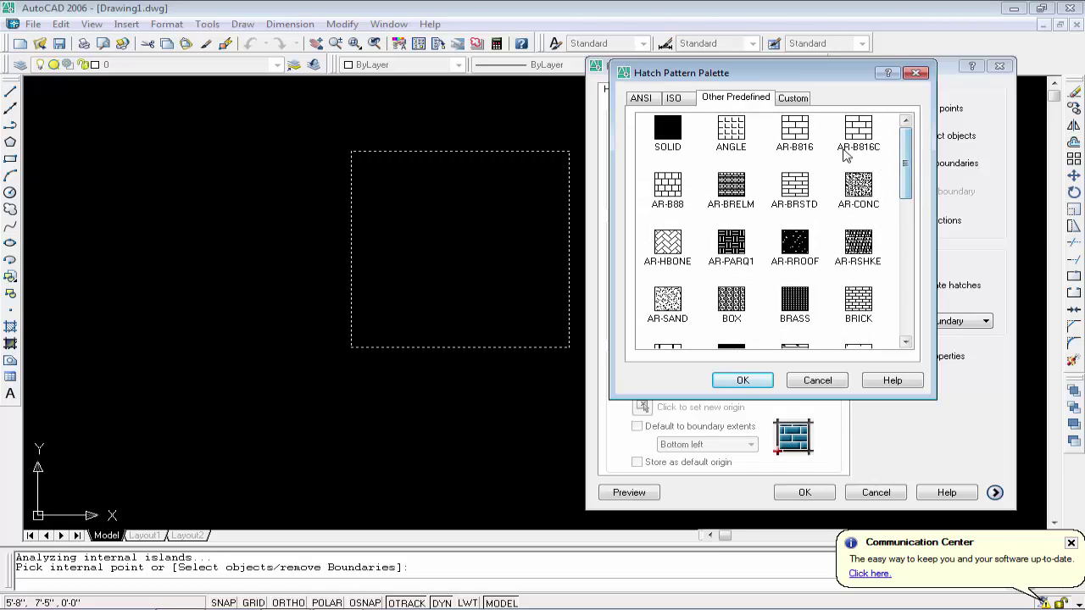
pyautogui.click(734, 131)
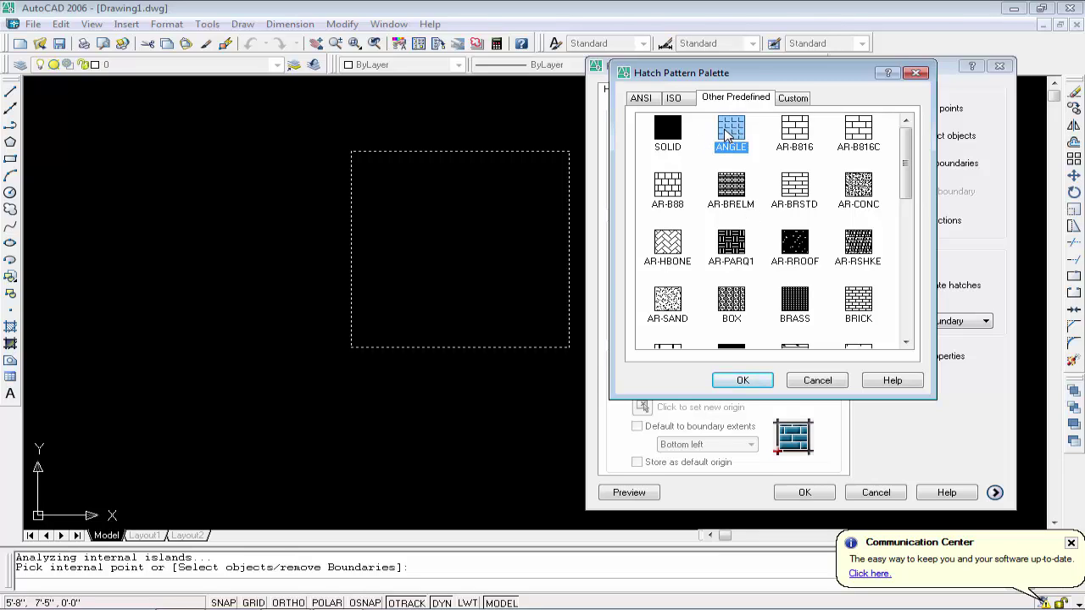
pyautogui.click(748, 386)
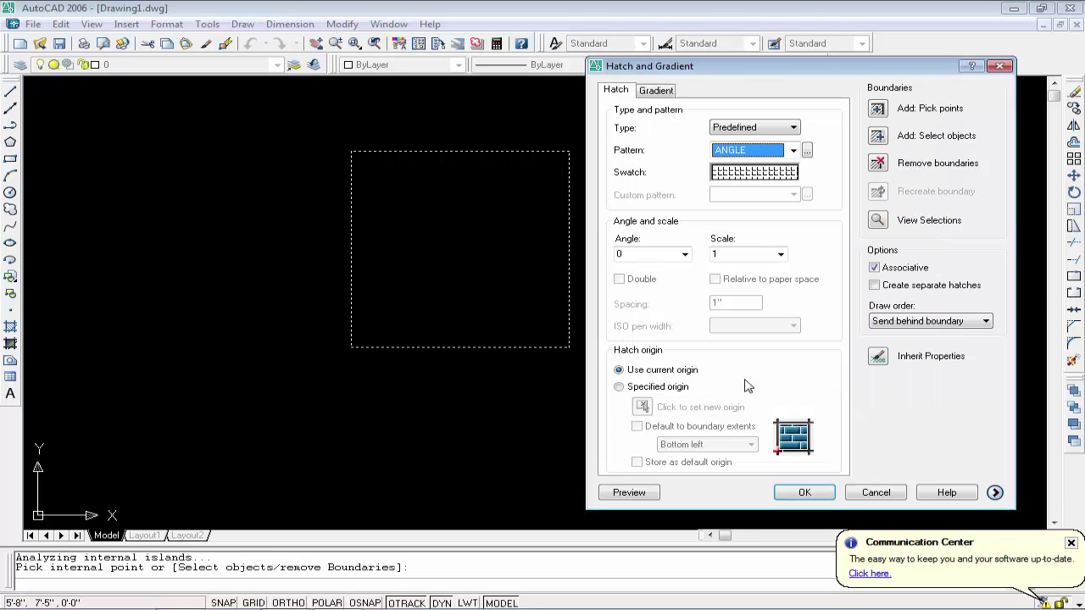
# Apply the ANGLE hatch, which is rejected as too dense, and zoom the view
pyautogui.click(805, 492)
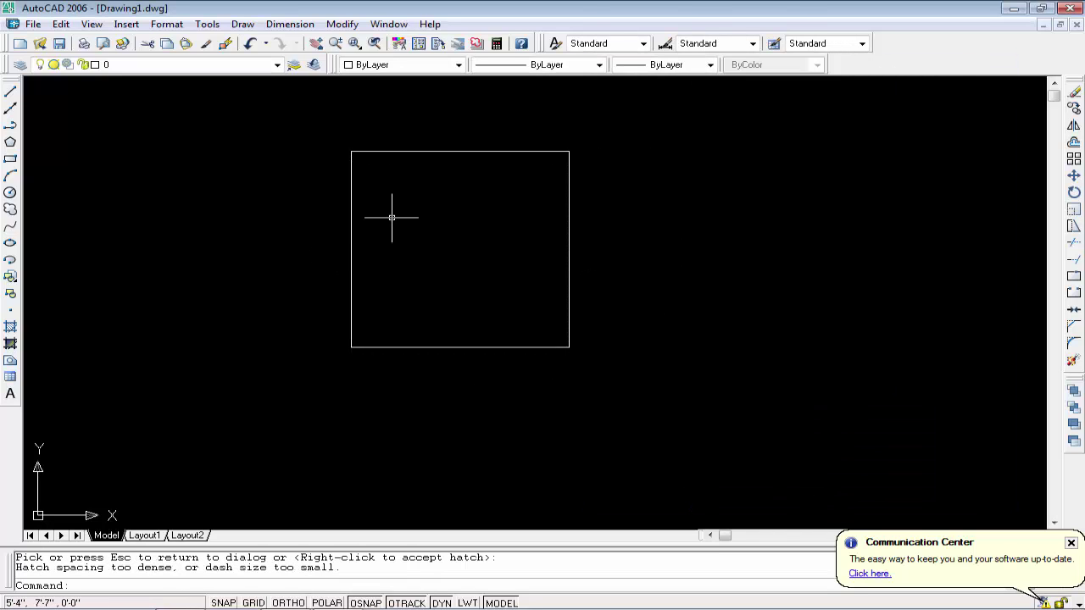
pyautogui.scroll(2, 391, 217)
pyautogui.scroll(-1, 392, 217)
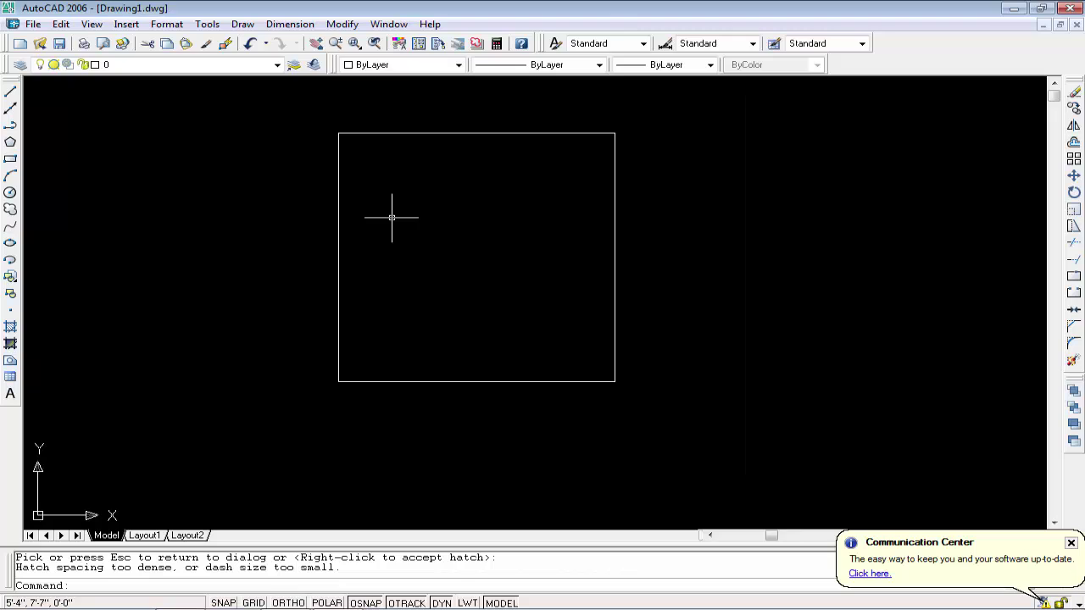
pyautogui.scroll(2, 392, 217)
pyautogui.scroll(-3, 392, 216)
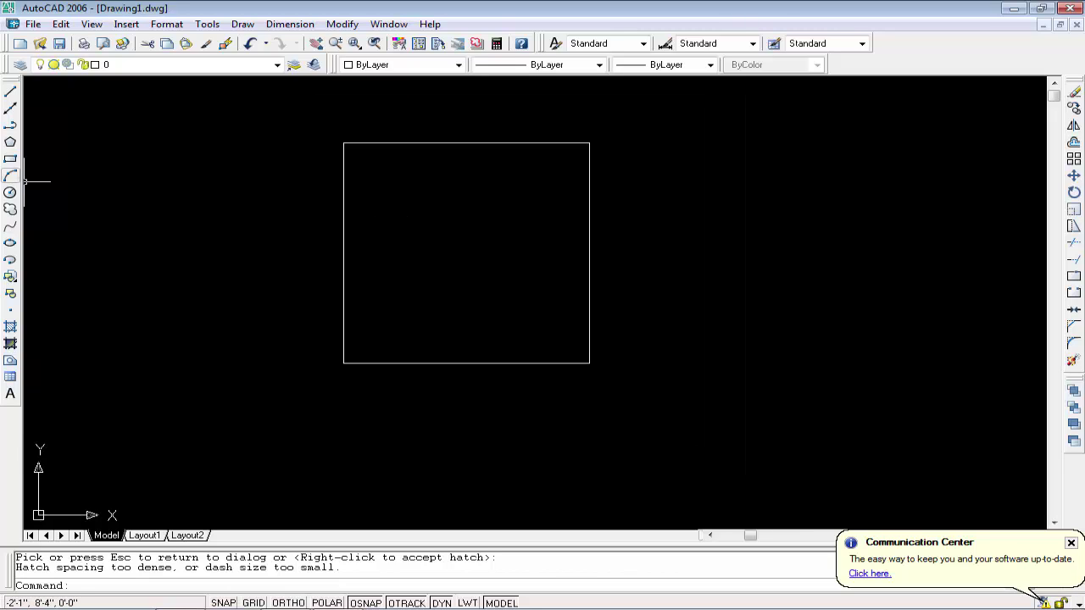
# Reopen Hatch and Gradient and set ANSI31 as the pattern, confirming it in the palette
pyautogui.click(10, 329)
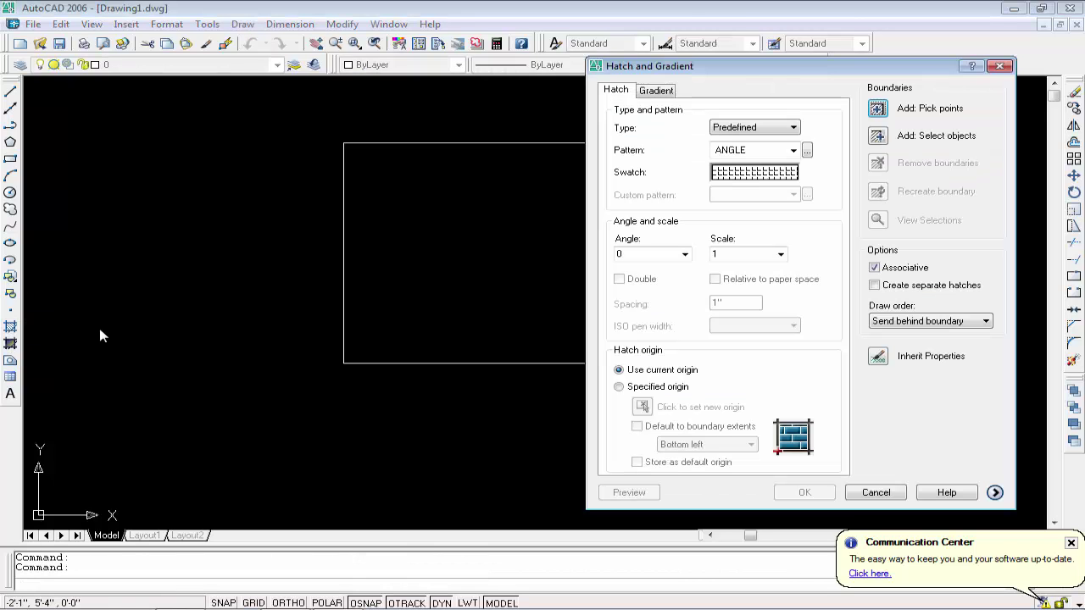
pyautogui.click(740, 181)
pyautogui.click(795, 133)
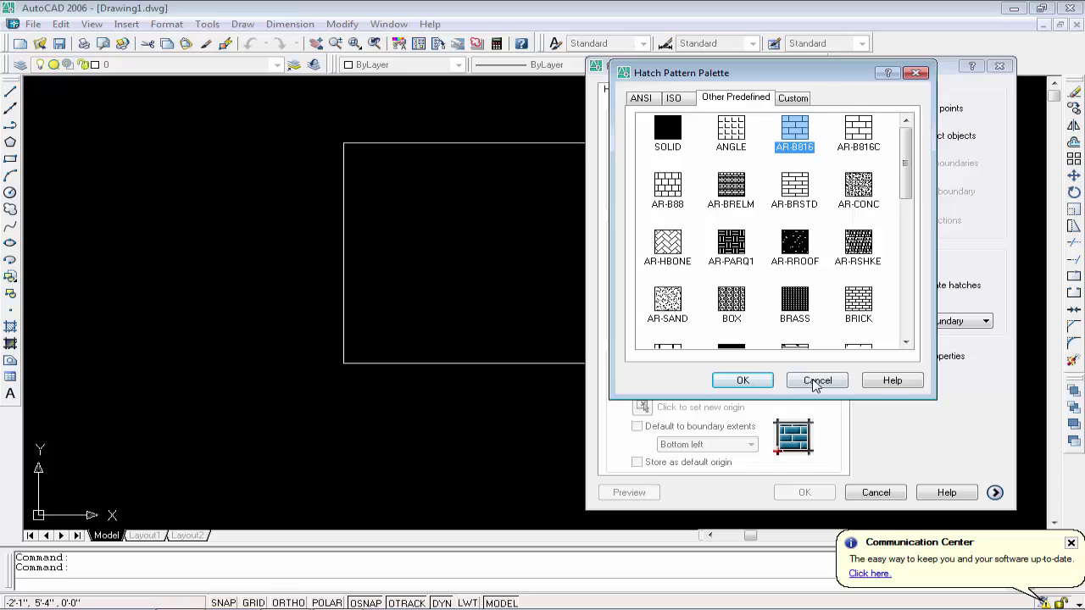
pyautogui.click(816, 382)
pyautogui.click(792, 151)
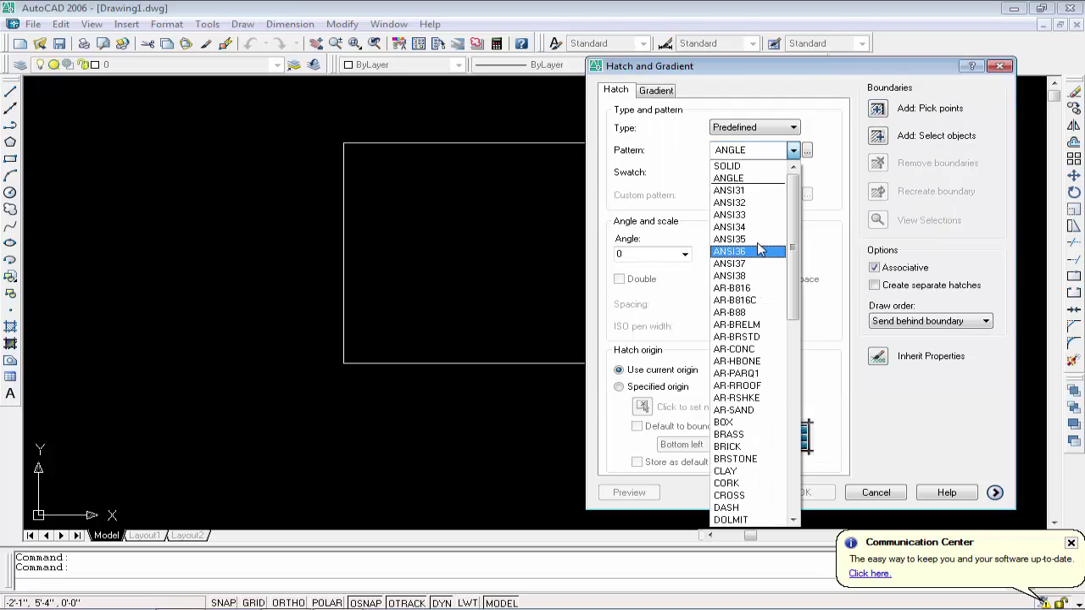
pyautogui.click(745, 193)
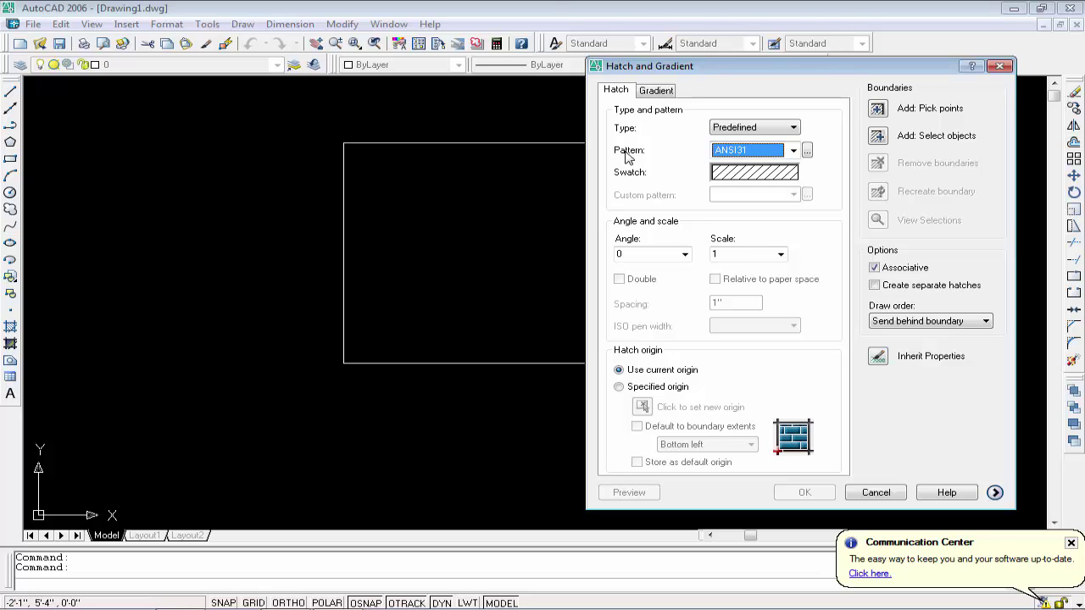
pyautogui.click(759, 175)
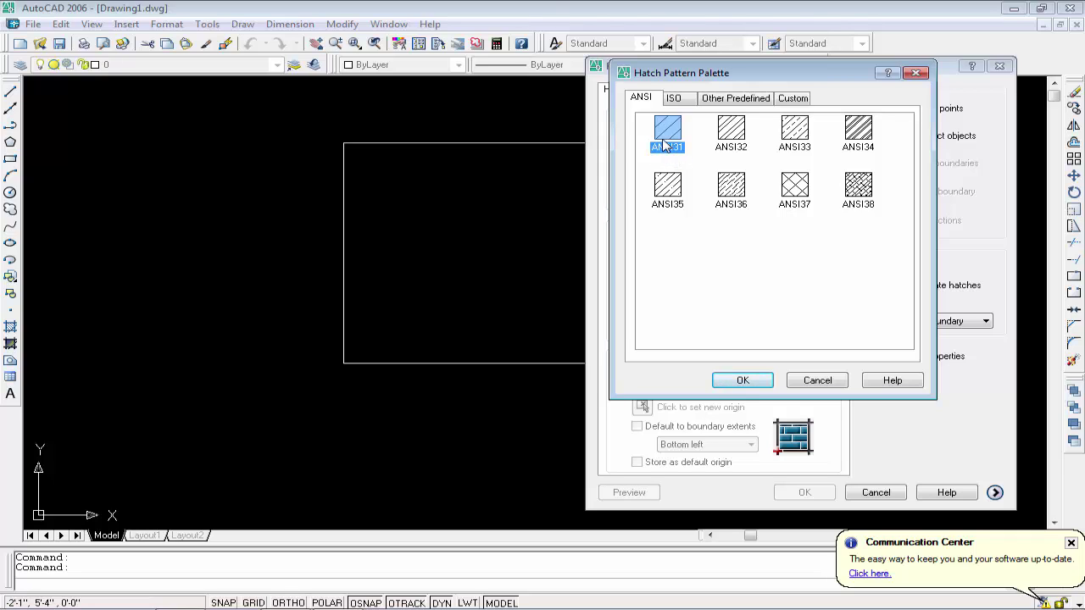
pyautogui.click(741, 381)
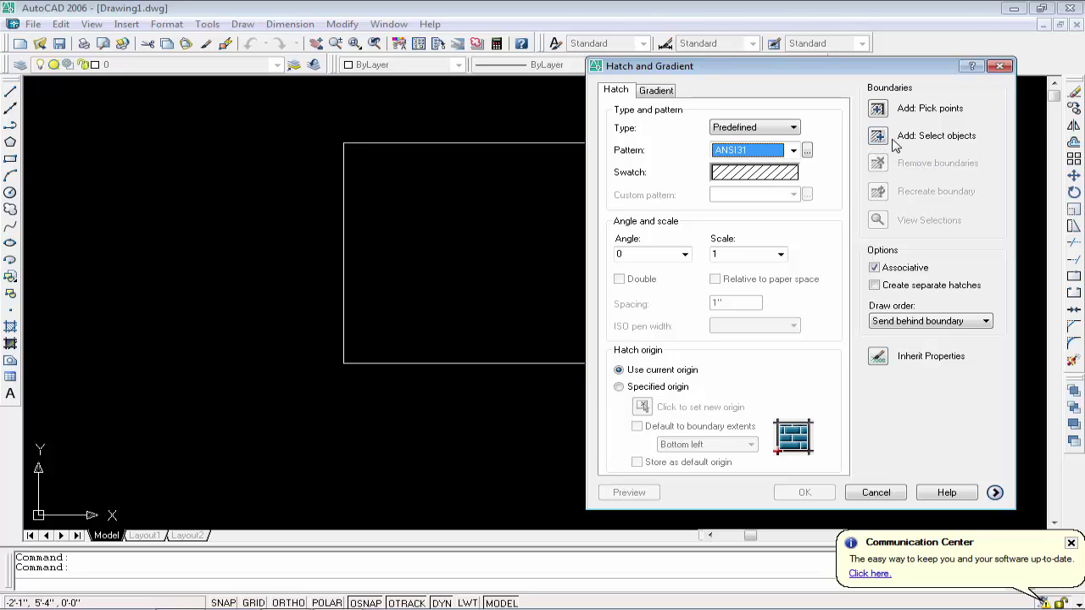
# Set the rectangle as the hatch boundary by selecting it and picking a point inside
pyautogui.click(878, 137)
pyautogui.click(584, 143)
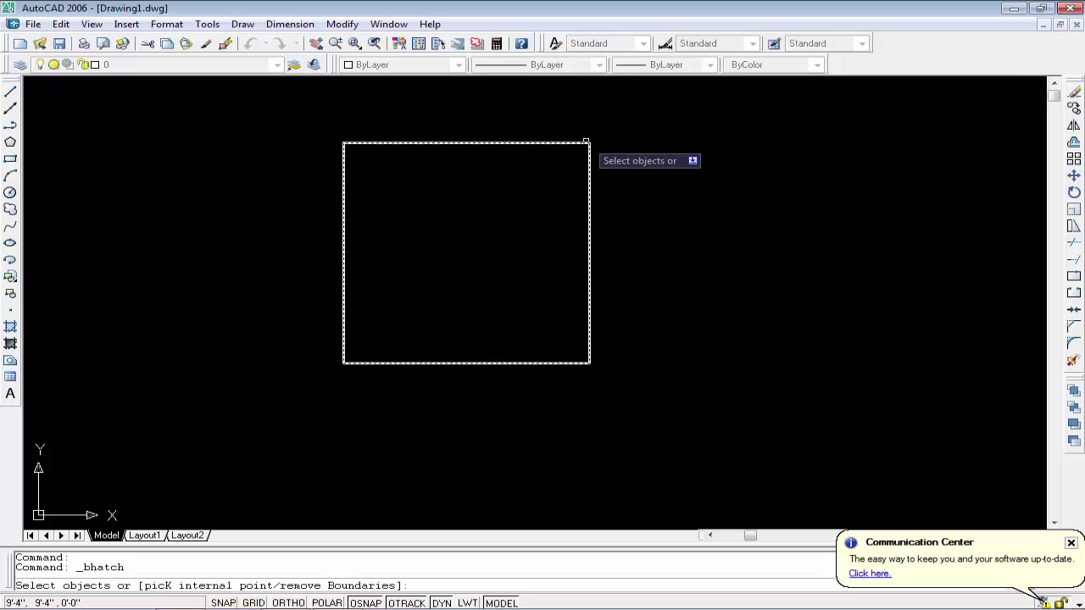
pyautogui.rightClick(574, 162)
pyautogui.click(593, 178)
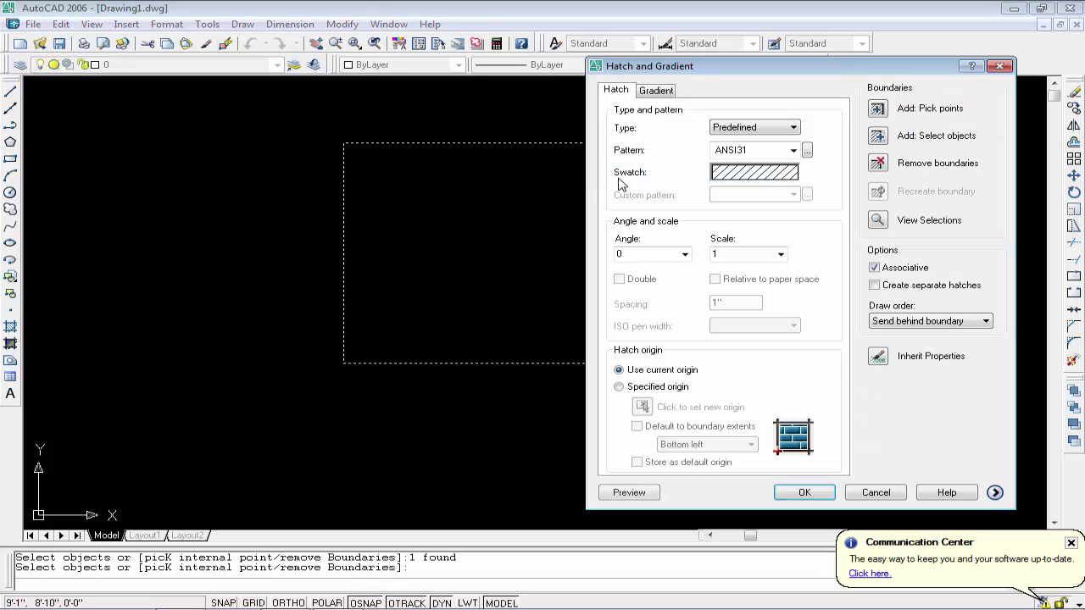
pyautogui.click(878, 113)
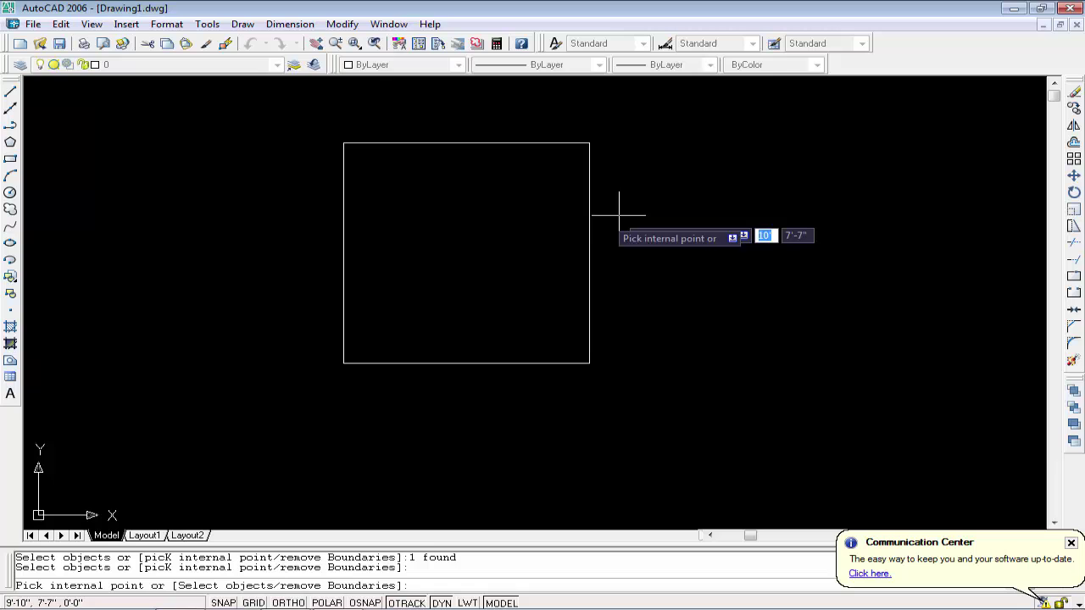
pyautogui.click(465, 229)
pyautogui.rightClick(467, 230)
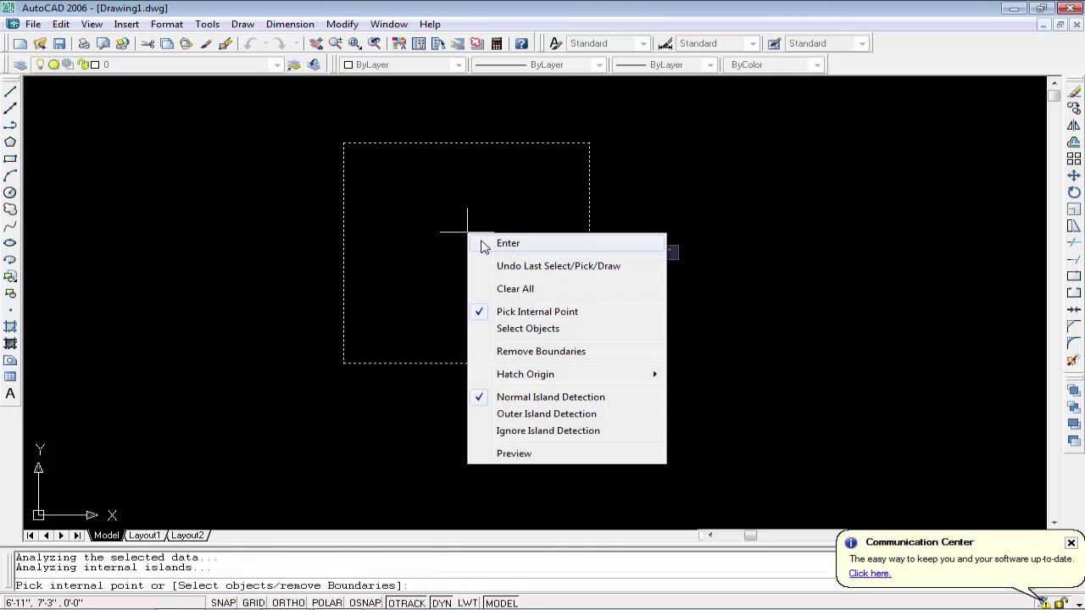
pyautogui.click(484, 244)
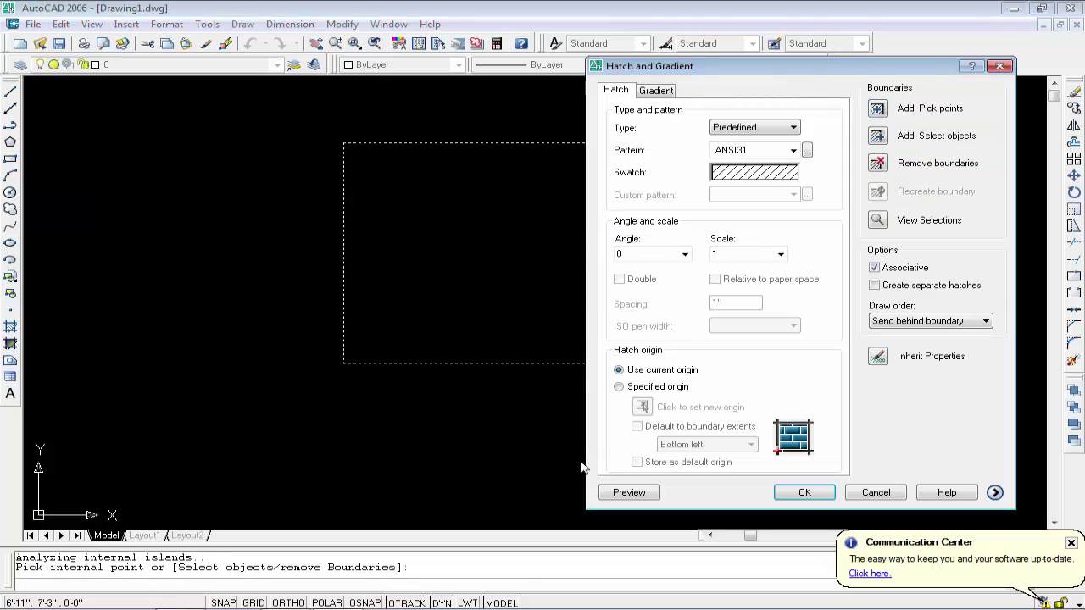
# Preview and accept the ANSI31 hatch, then pan the hatched square to the left
pyautogui.click(629, 493)
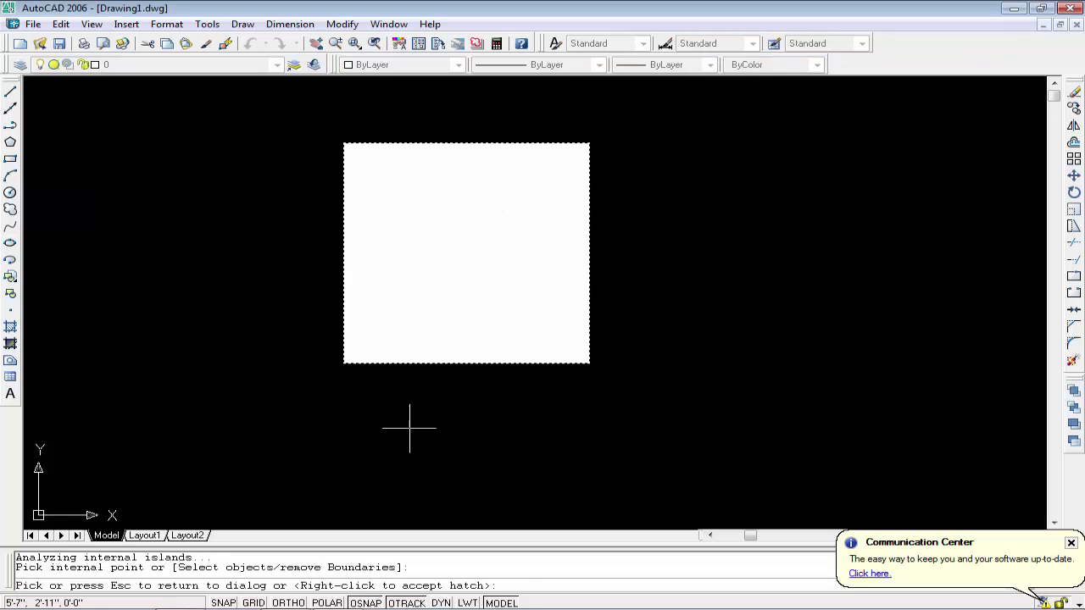
pyautogui.scroll(3, 380, 212)
pyautogui.scroll(-2, 381, 212)
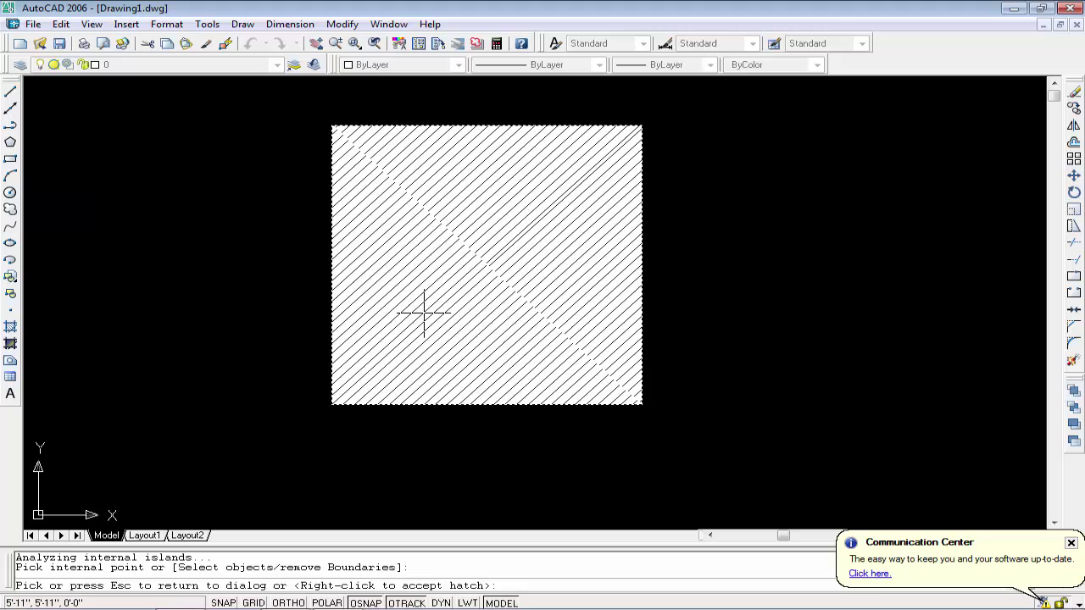
pyautogui.rightClick(424, 312)
pyautogui.scroll(2, 424, 312)
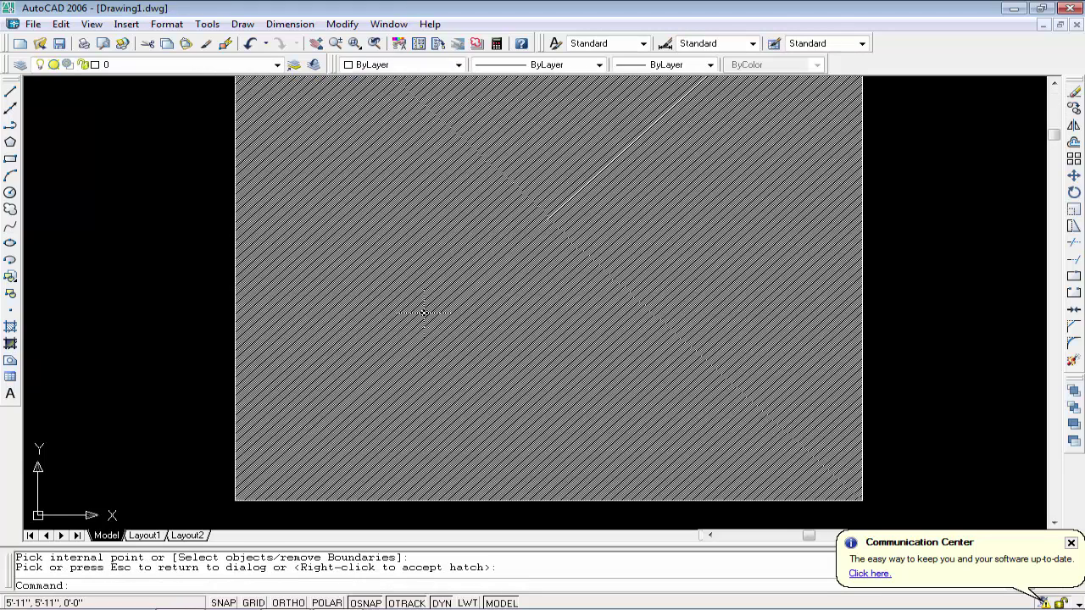
pyautogui.scroll(-3, 423, 312)
pyautogui.scroll(2, 424, 312)
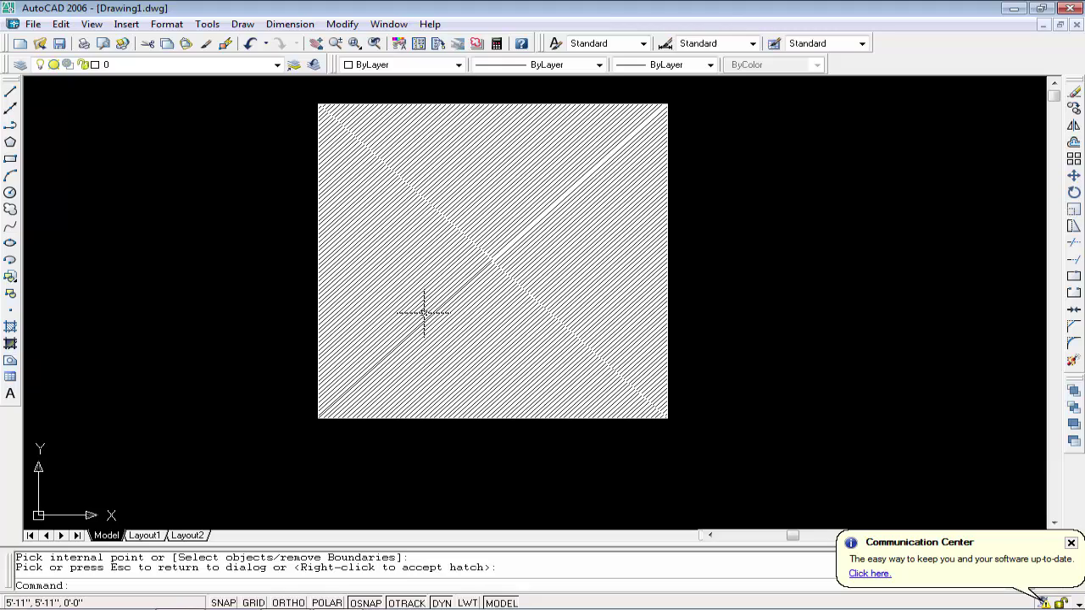
pyautogui.moveTo(424, 312)
pyautogui.mouseDown(button='middle')
pyautogui.moveTo(218, 364)
pyautogui.moveTo(160, 323)
pyautogui.mouseUp(button='middle')
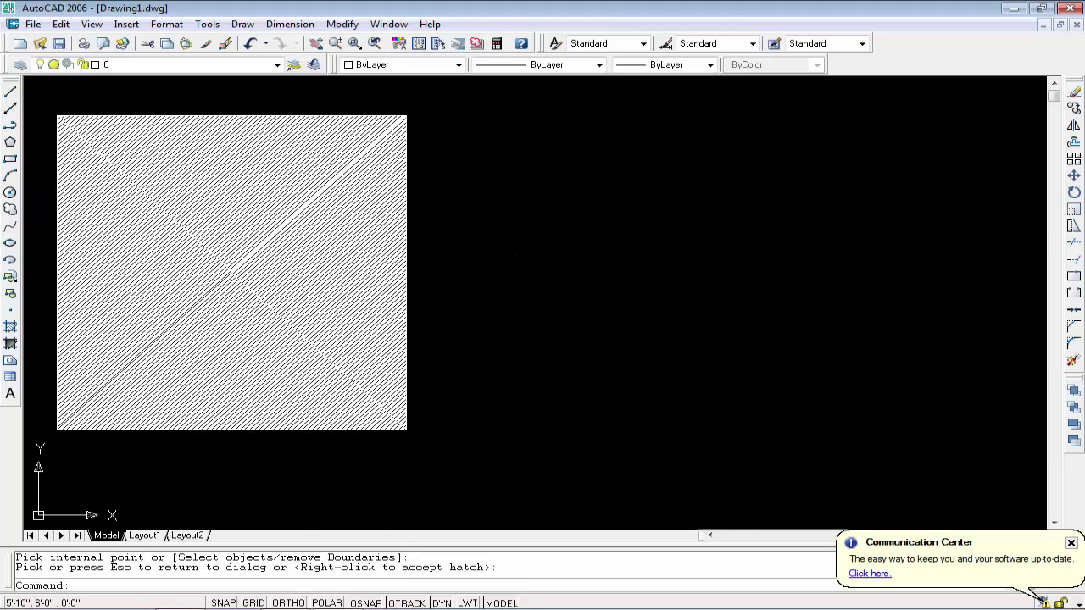